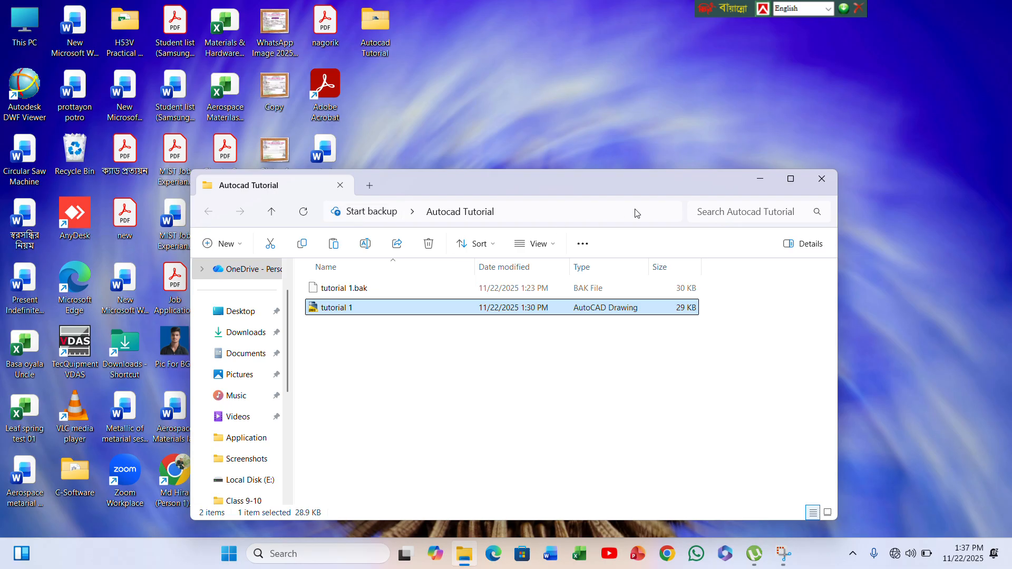
- Open the AutoCAD drawing "tutorial 1" from the Autocad Tutorial folder
left_click(791, 179)
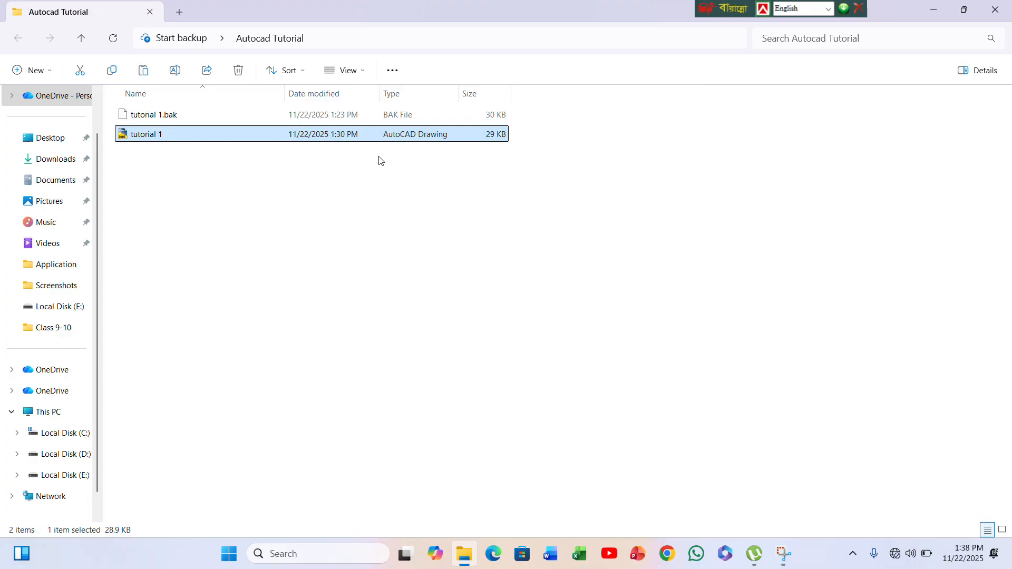
double_click(348, 137)
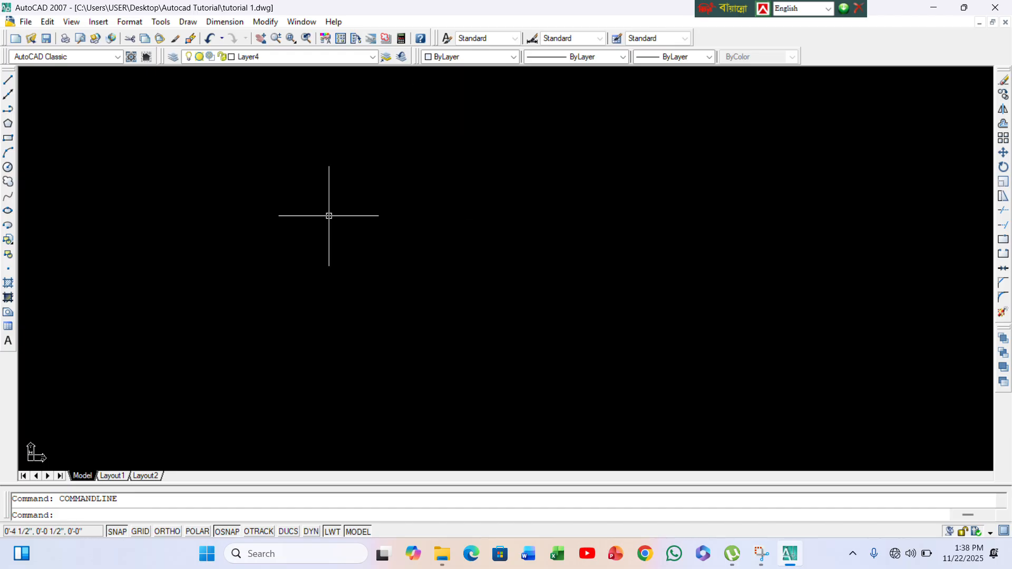
scroll(351, 176, "down", 5)
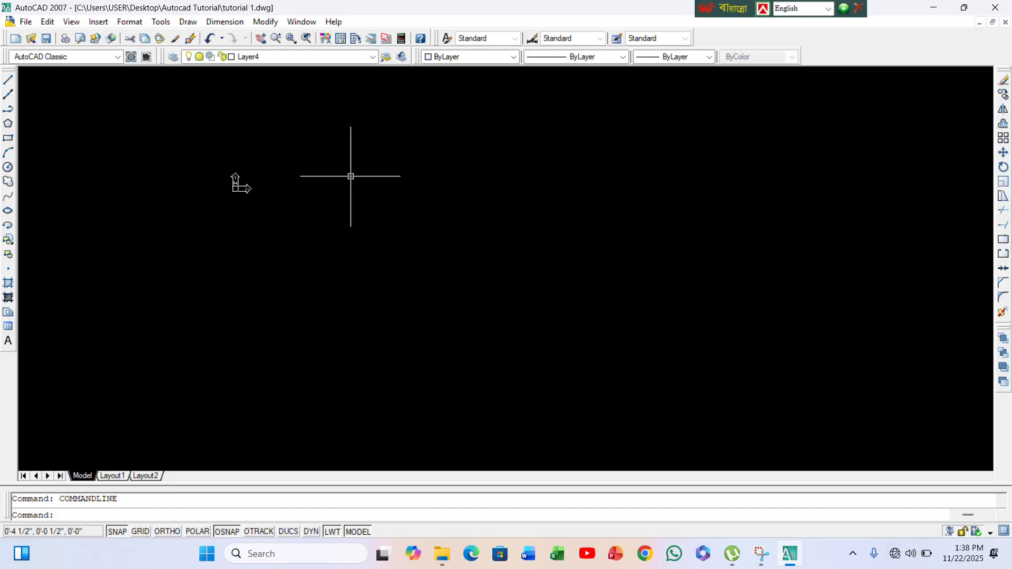
scroll(351, 177, "up", 3)
scroll(352, 174, "down", 4)
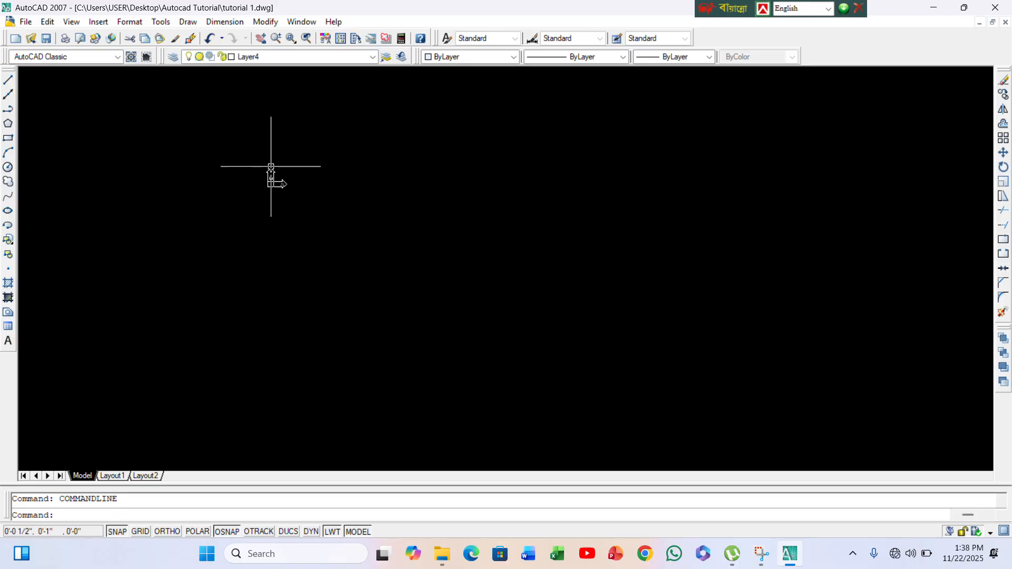
scroll(299, 181, "up", 8)
scroll(297, 177, "down", 6)
scroll(290, 177, "up", 4)
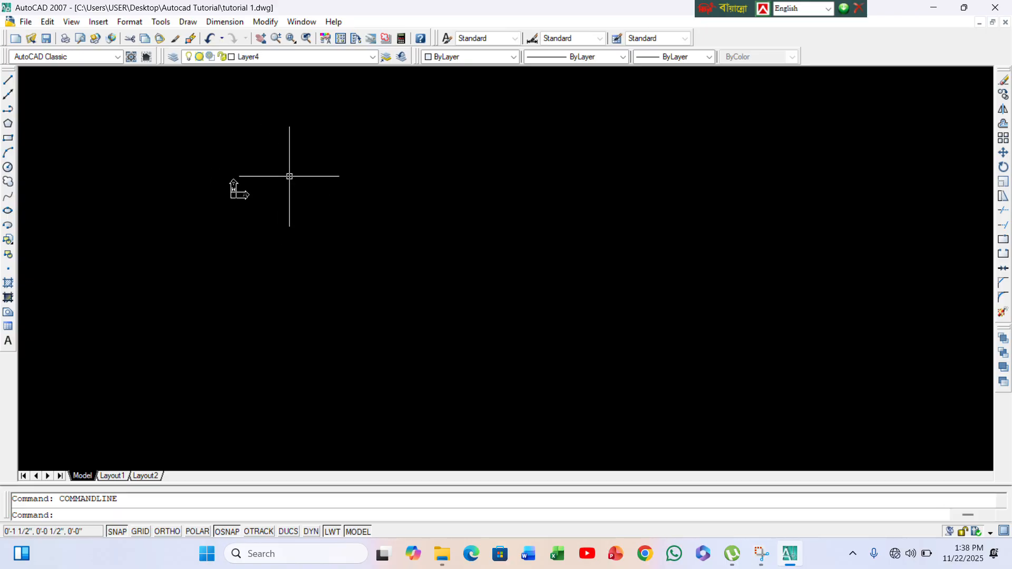
scroll(285, 178, "down", 3)
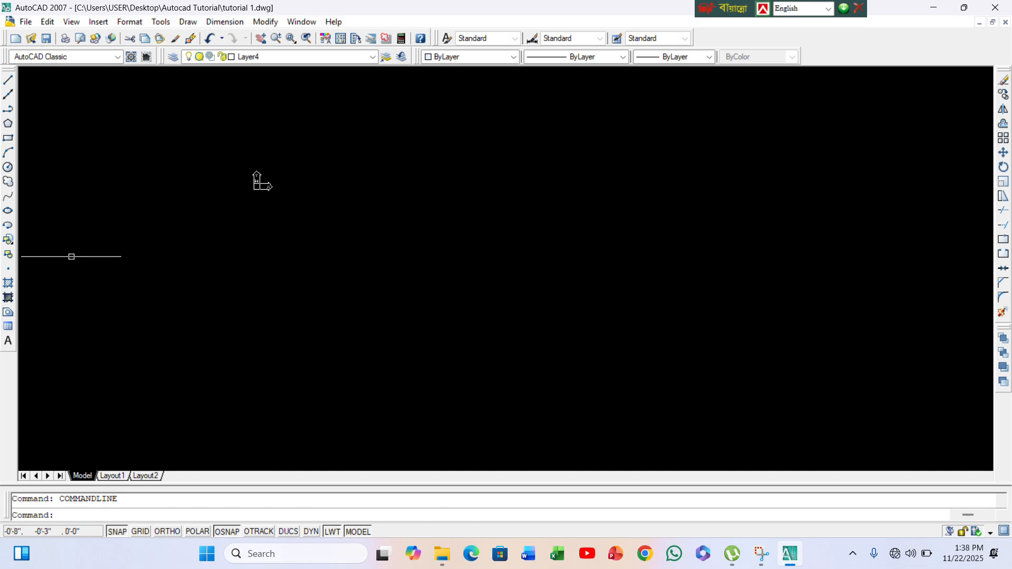
- Turn off the UCS icon's display at the origin
left_click(75, 24)
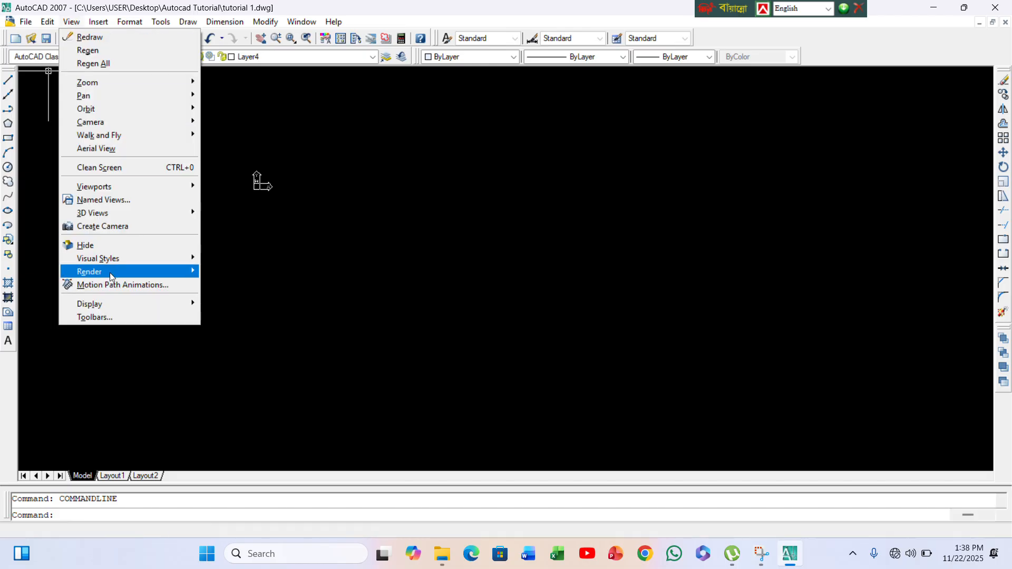
mouse_move(123, 305)
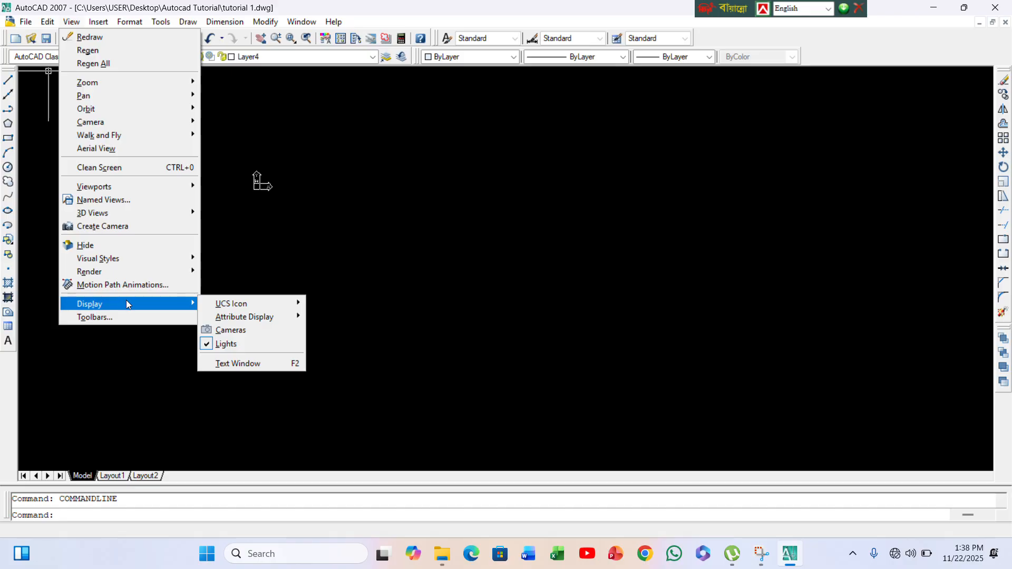
mouse_move(245, 305)
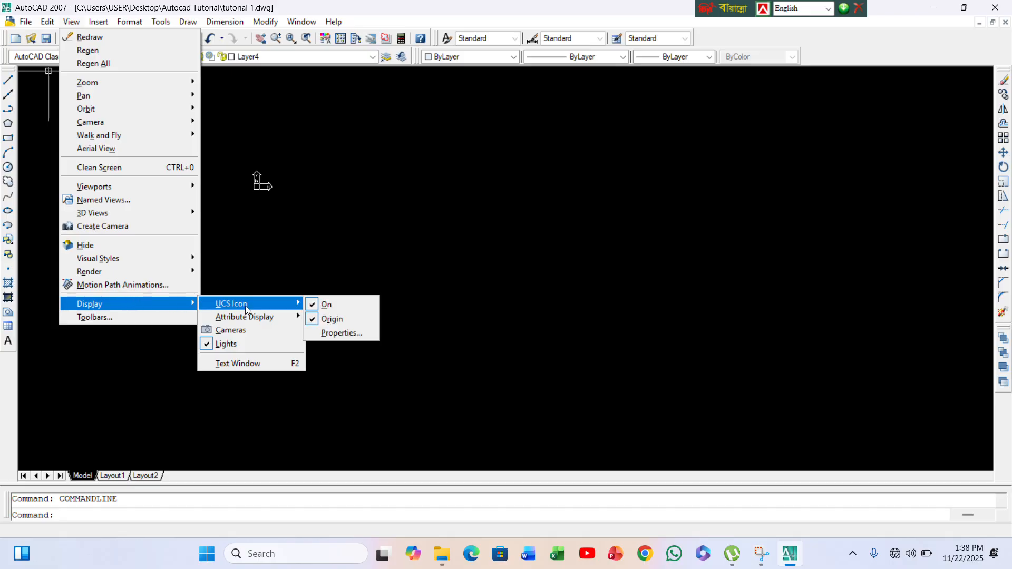
left_click(316, 318)
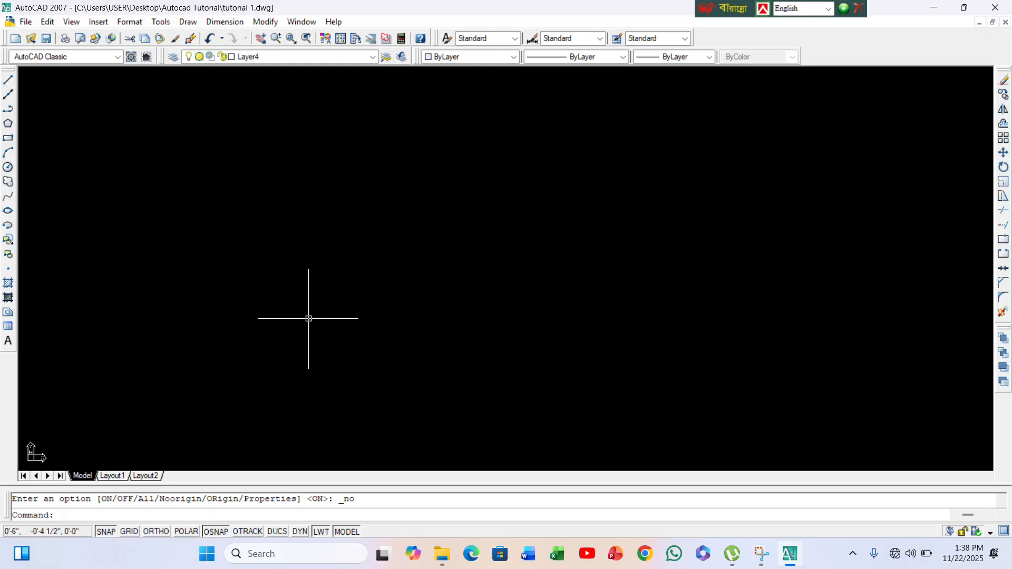
- Set the drawing units' length type to Architectural with a precision of 0'-0 1/2"
left_click(133, 22)
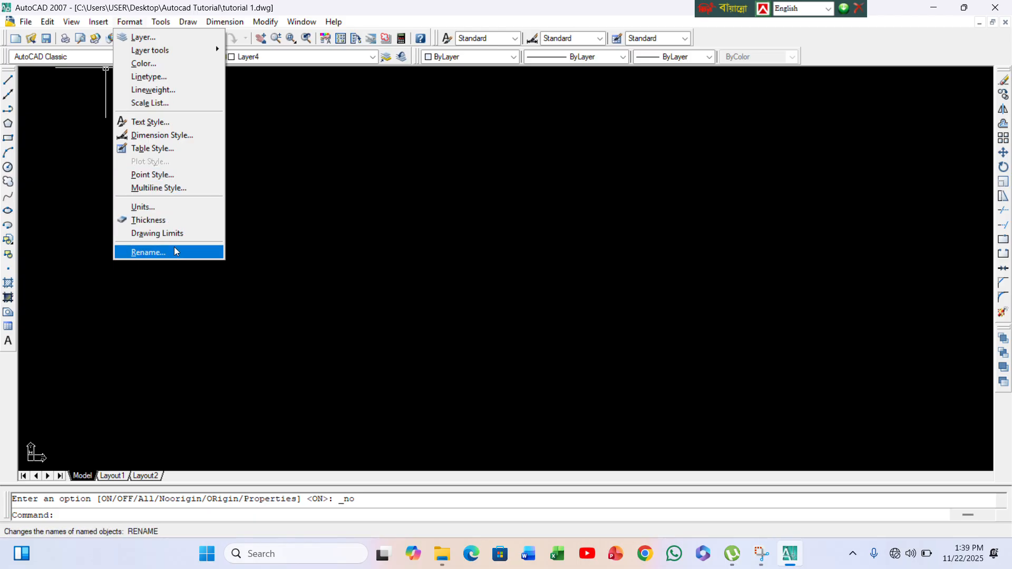
left_click(180, 211)
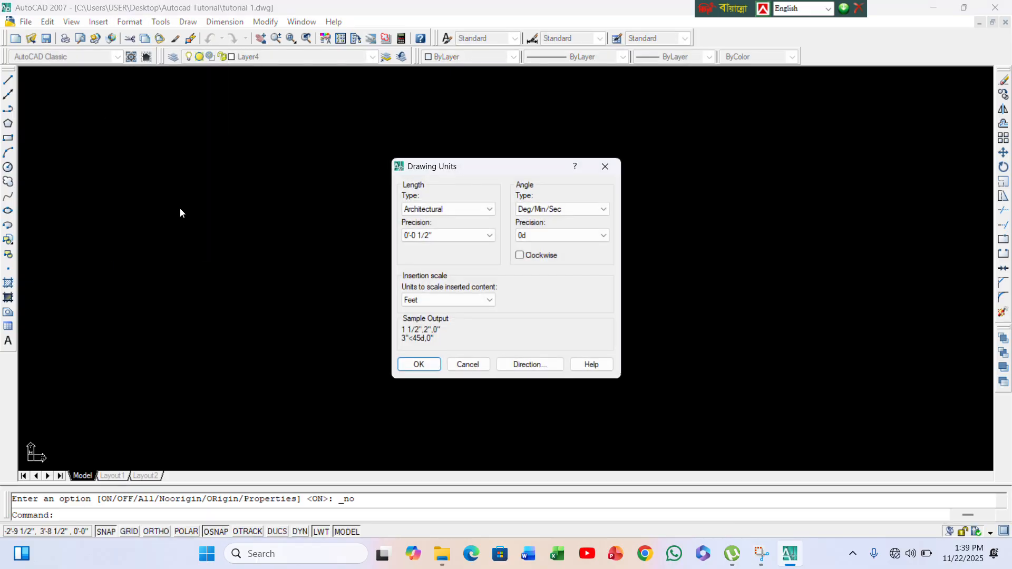
left_click(467, 209)
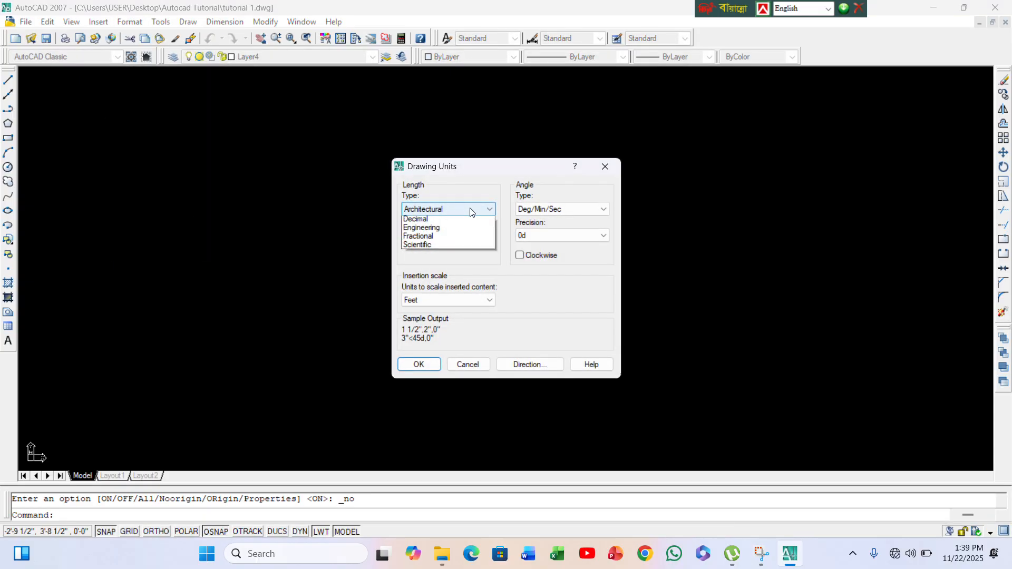
left_click(468, 220)
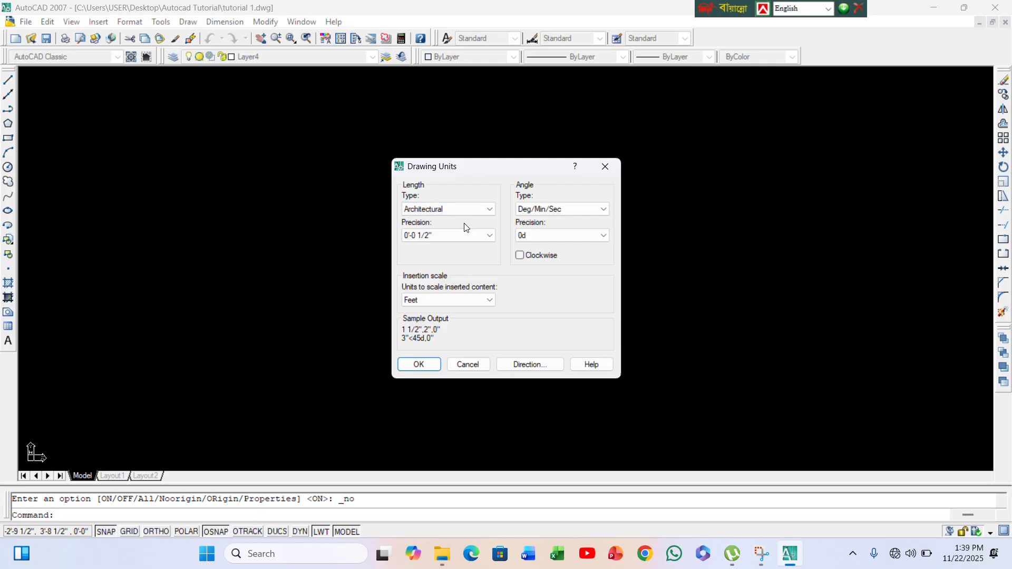
left_click(455, 239)
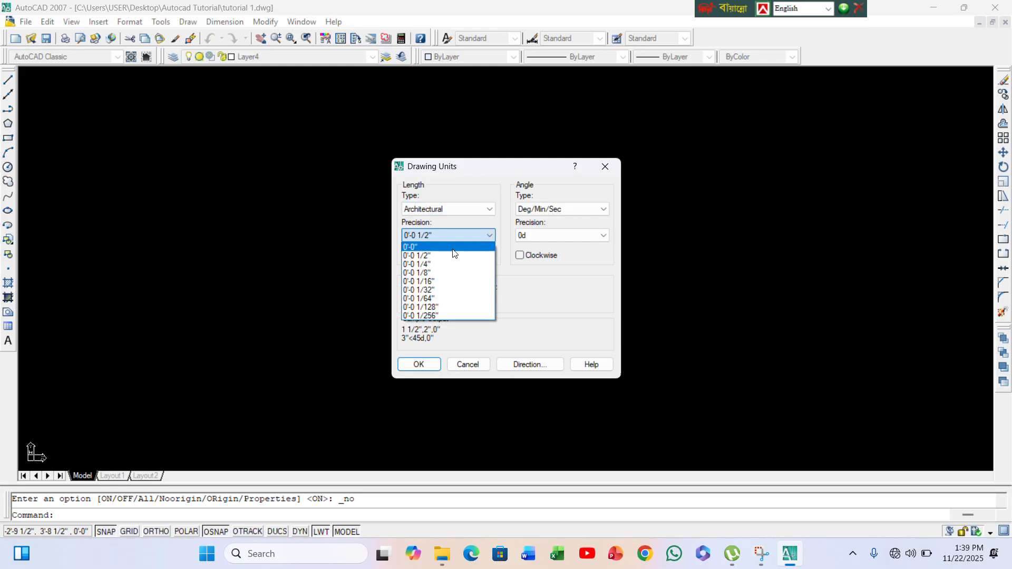
left_click(448, 255)
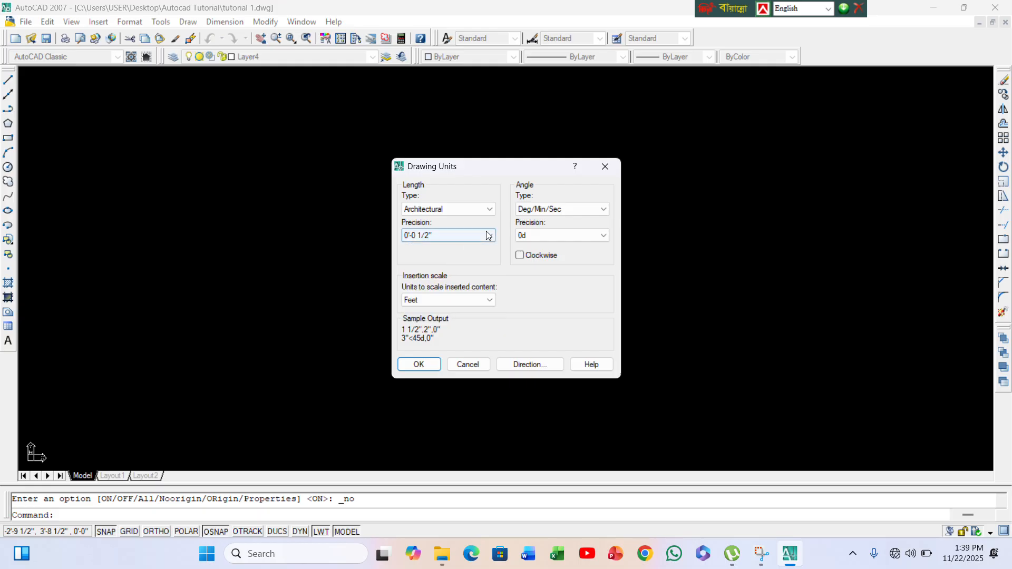
- Set the angle type to Deg/Min/Sec and the insertion scale to Inches, and apply the drawing units
left_click(571, 213)
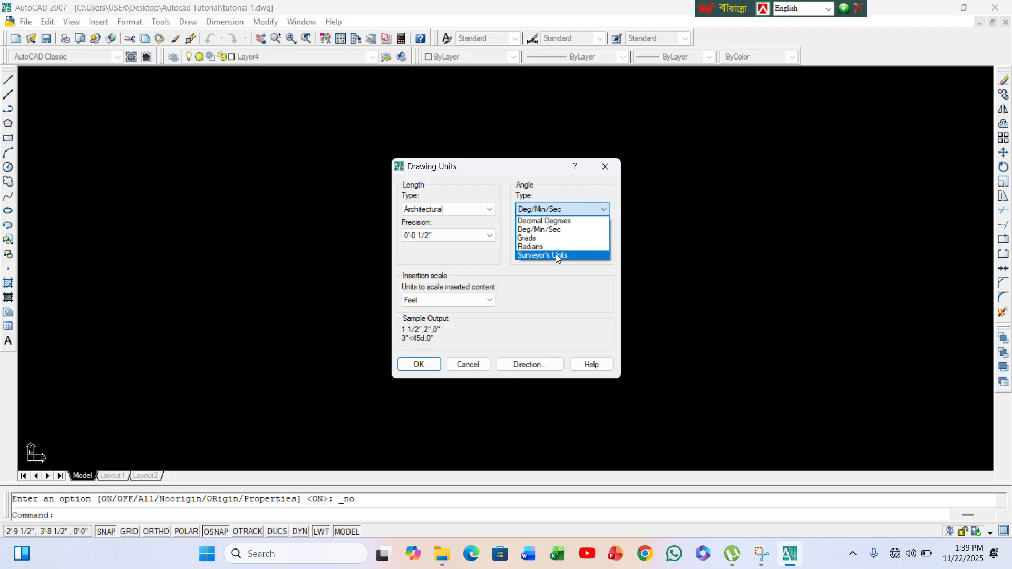
left_click(551, 232)
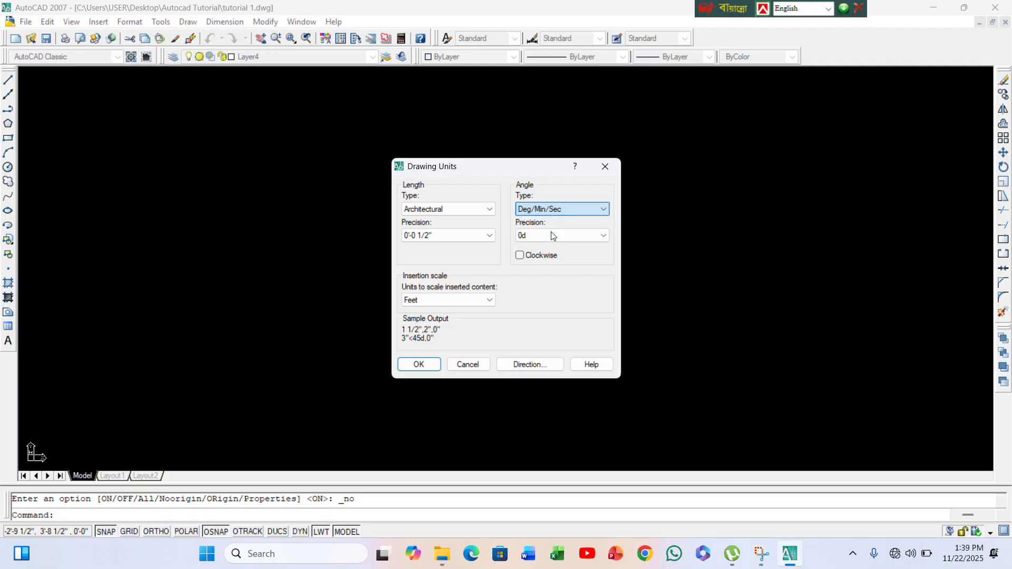
left_click(473, 299)
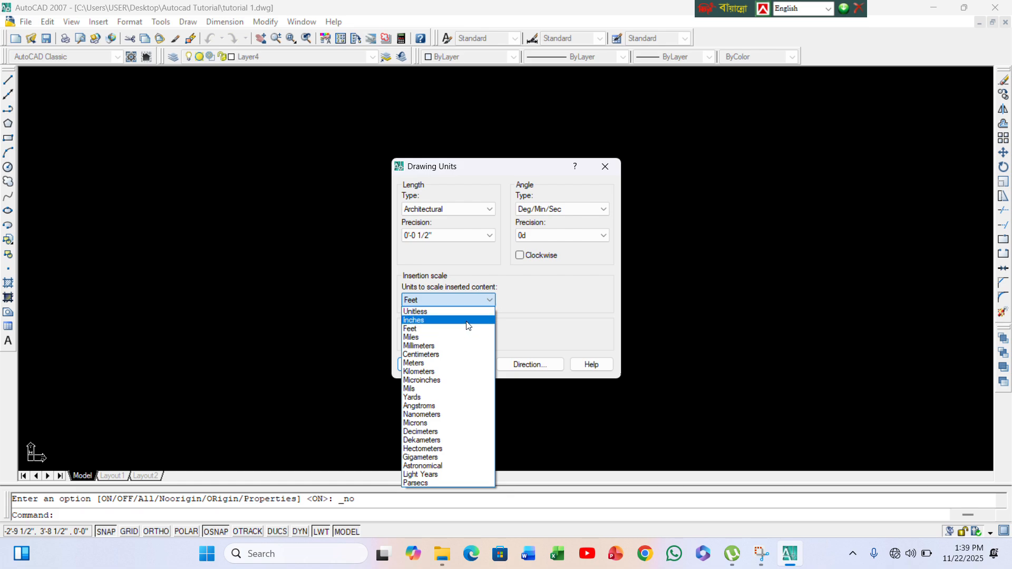
left_click(471, 322)
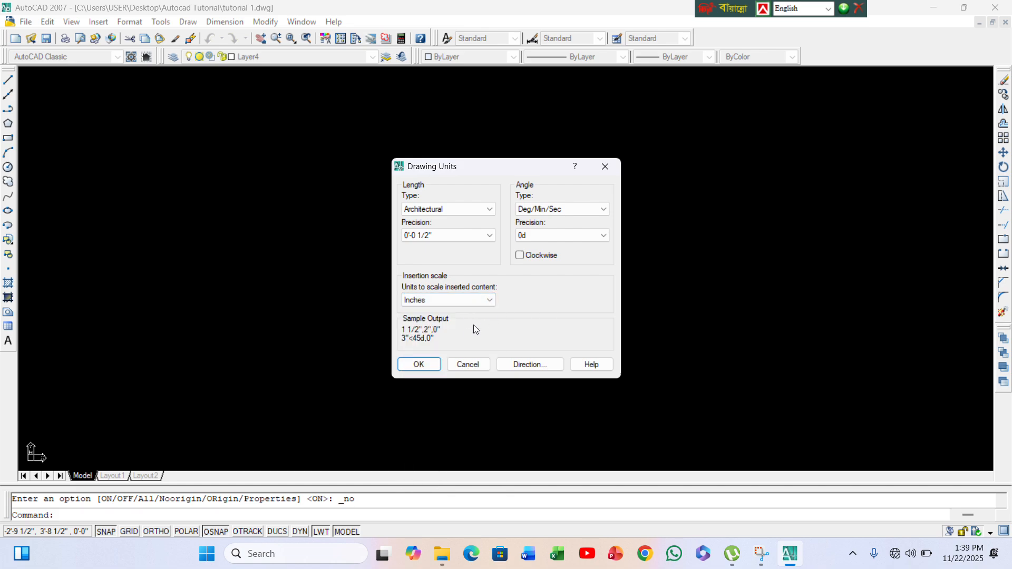
left_click(419, 364)
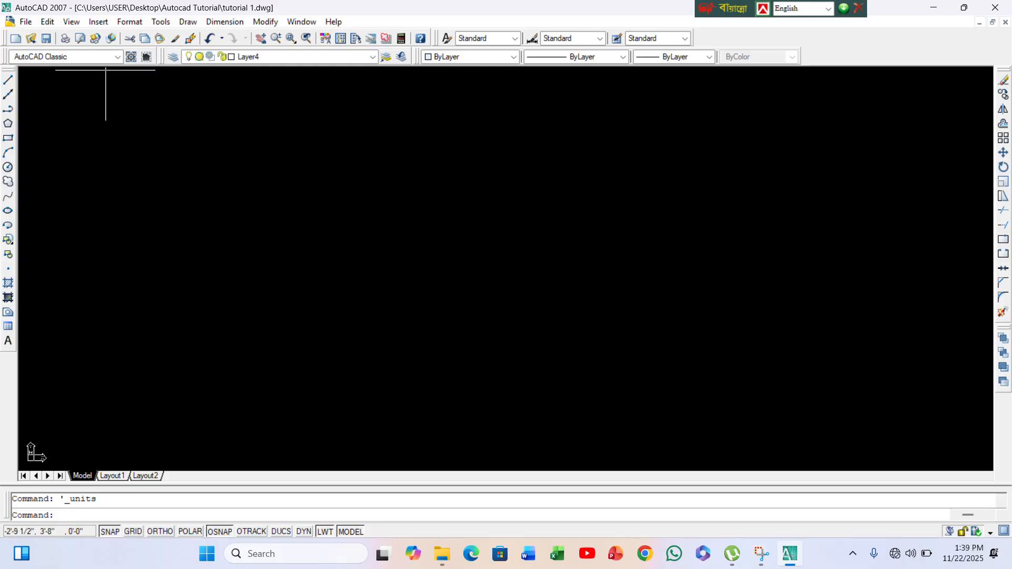
- Set the drawing limits from lower left corner 0'-0",0'-0" to upper right corner 2000'-0",2000'-0"
left_click(127, 24)
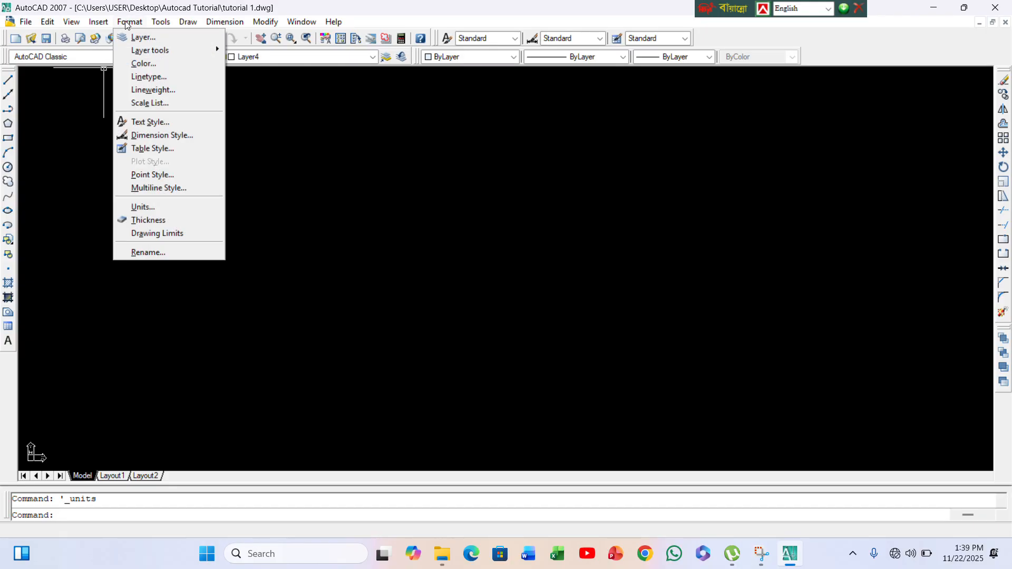
left_click(178, 234)
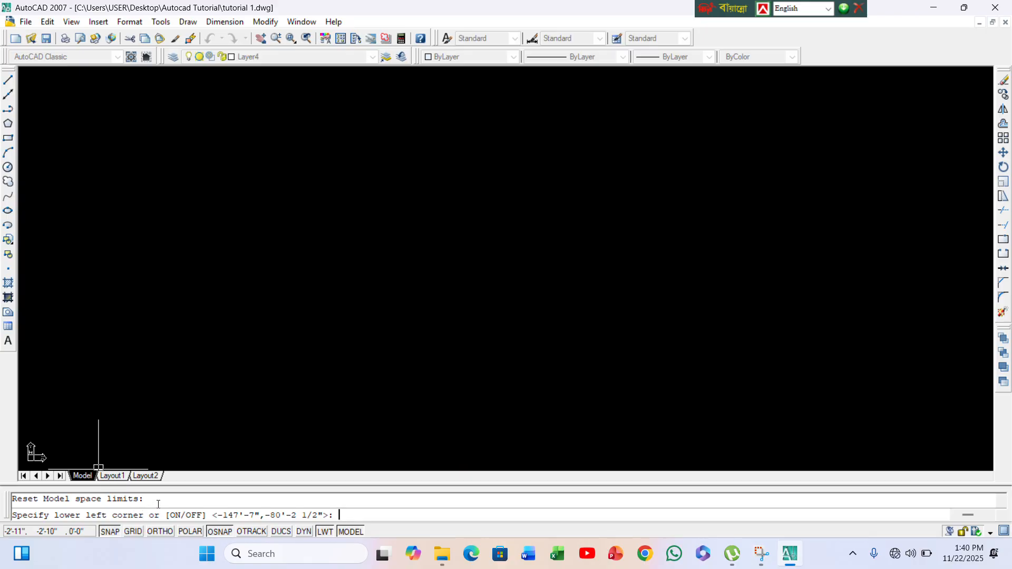
type("0'-0\",0'-0")
key("Return")
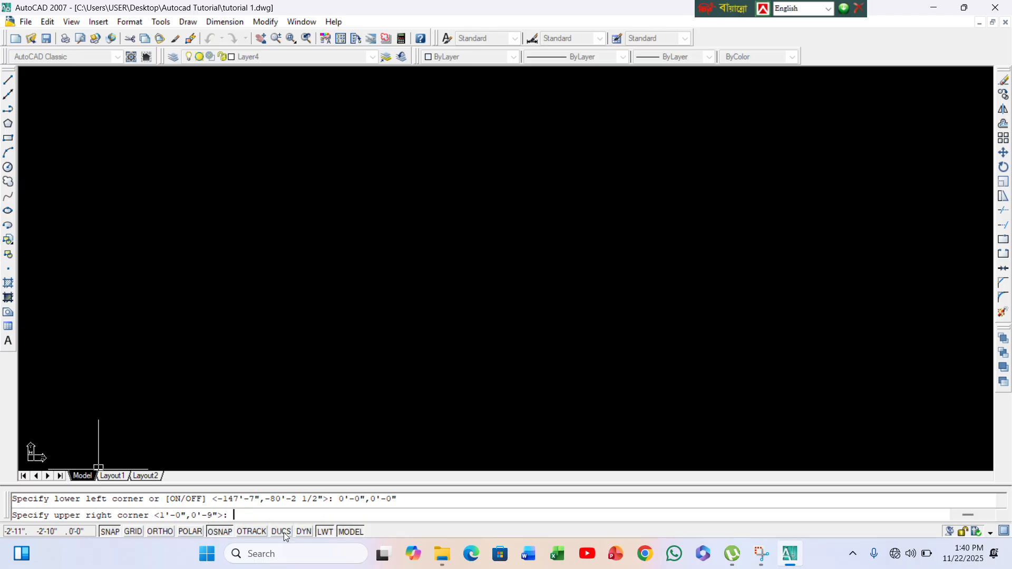
type("2000'-0\",")
type("2000'-0")
key("Return")
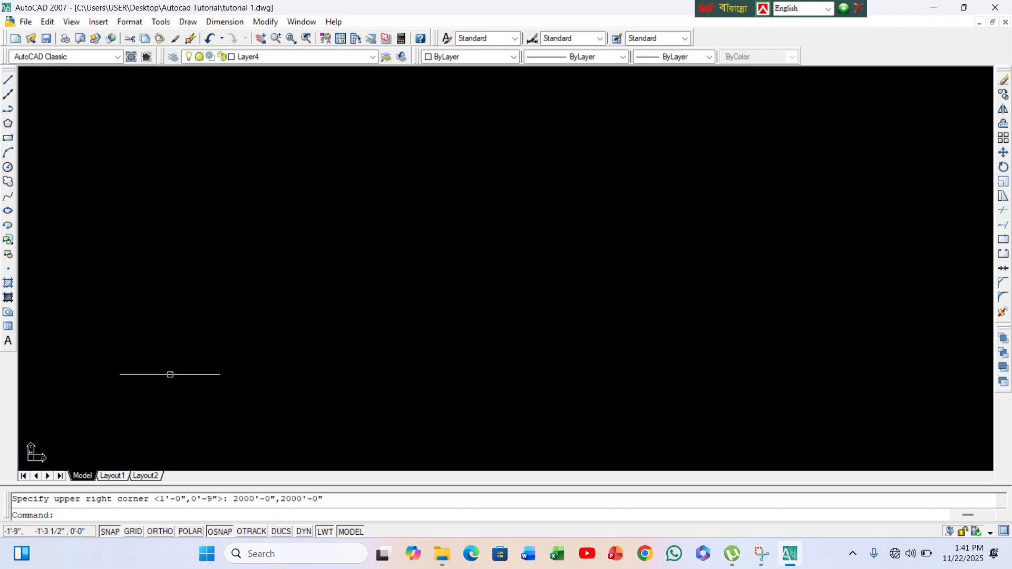
- Modify the Standard dimension style's primary units to the Architectural format with a precision of 0'-0 1/2"
left_click(128, 23)
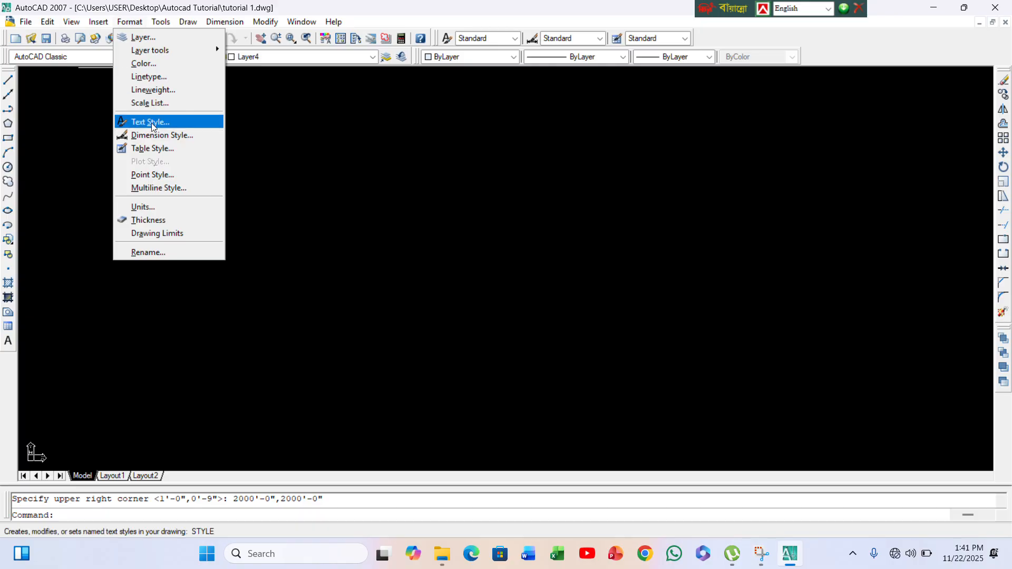
left_click(153, 137)
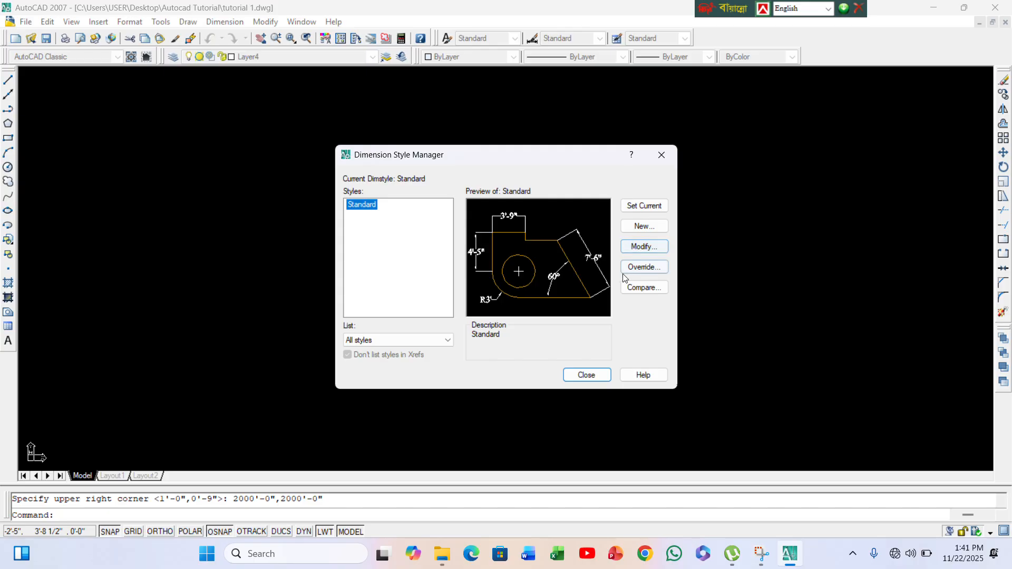
left_click(639, 246)
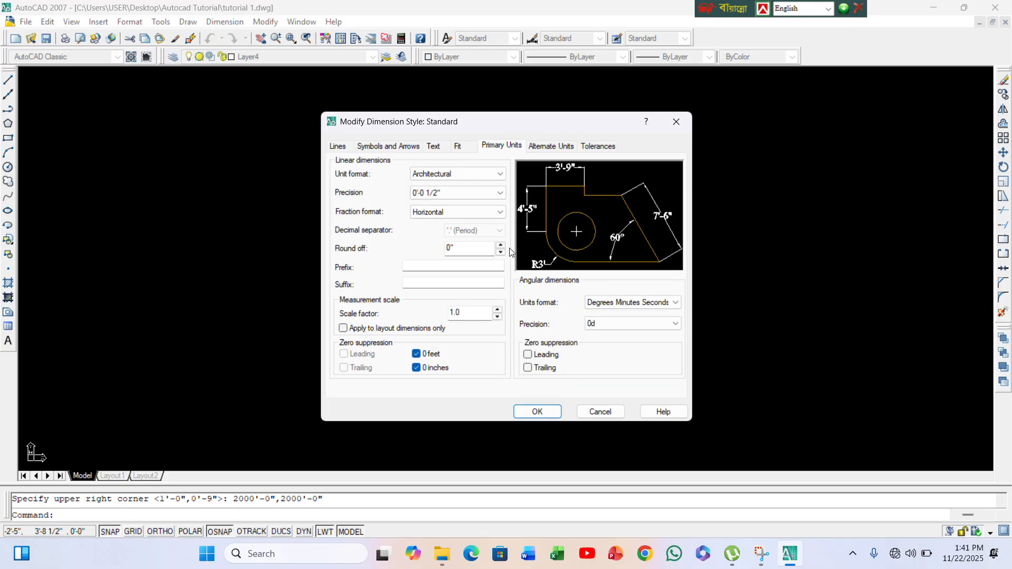
left_click(434, 147)
left_click(492, 148)
left_click(476, 176)
left_click(463, 212)
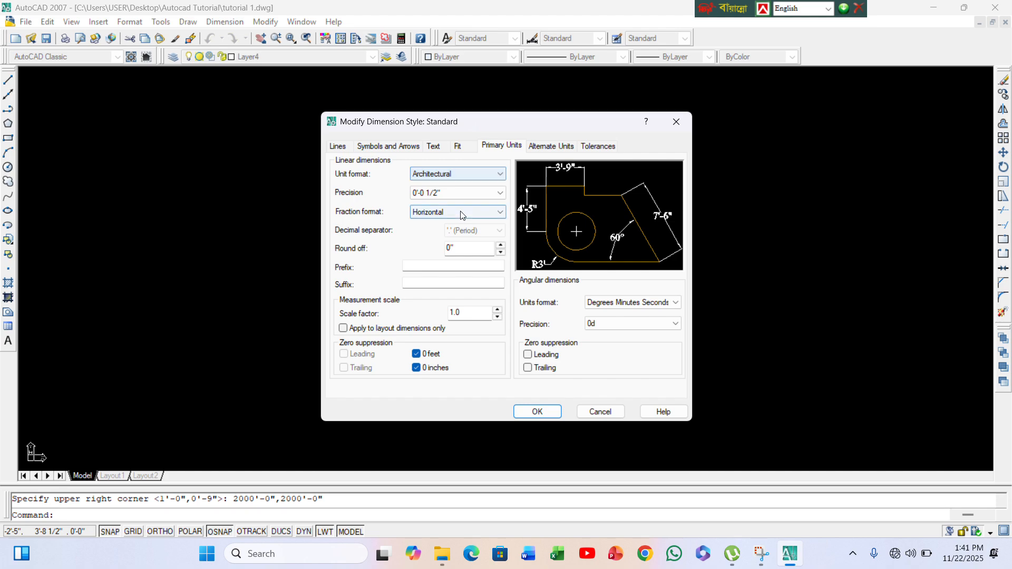
left_click(458, 194)
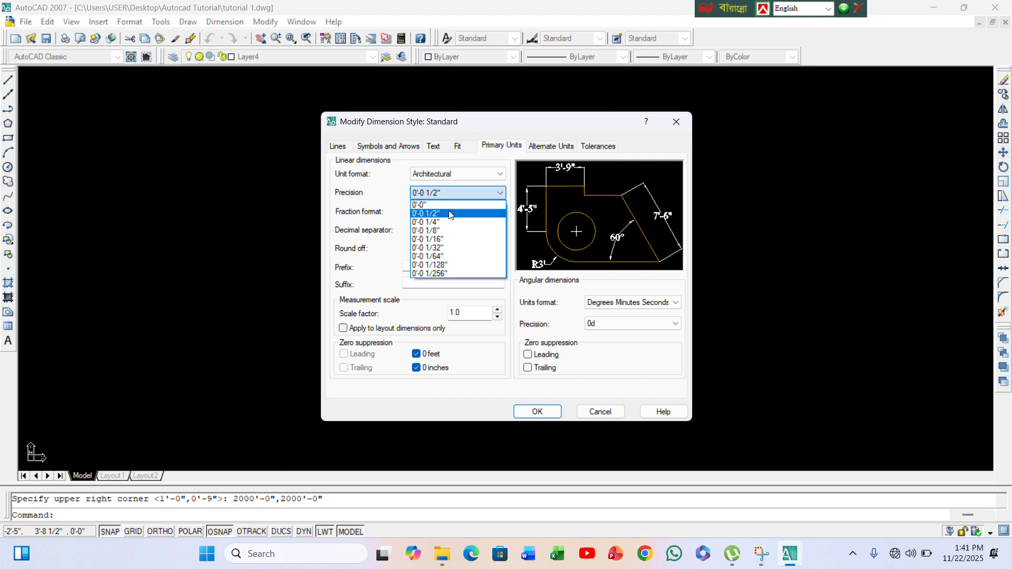
left_click(450, 214)
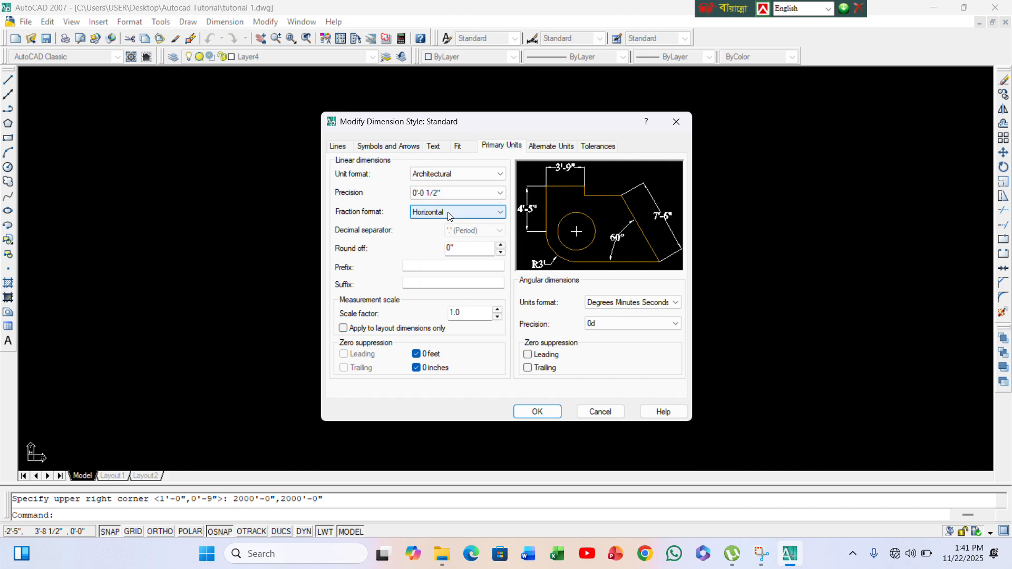
left_click(456, 247)
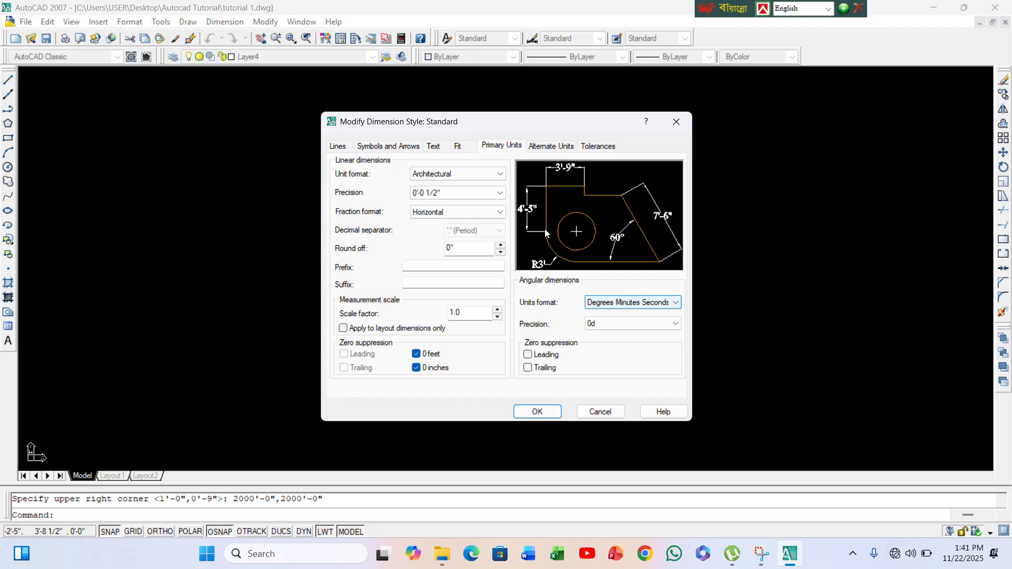
- Set the Standard dimension style's text height to 6
left_click(432, 147)
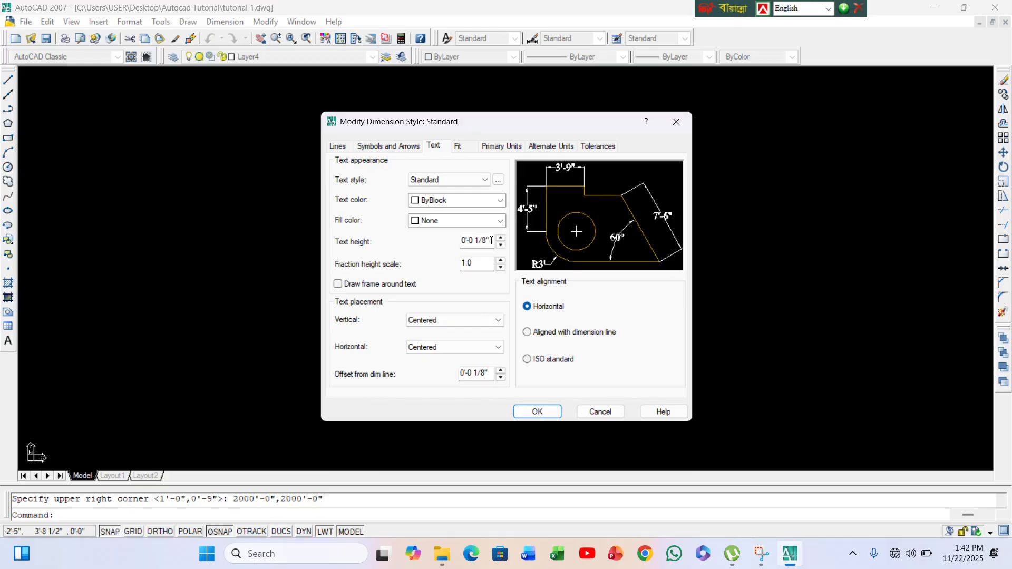
left_click_drag(491, 241, 452, 240)
type("6")
- Set the arrow size of the Standard dimension style to 5
left_click(399, 151)
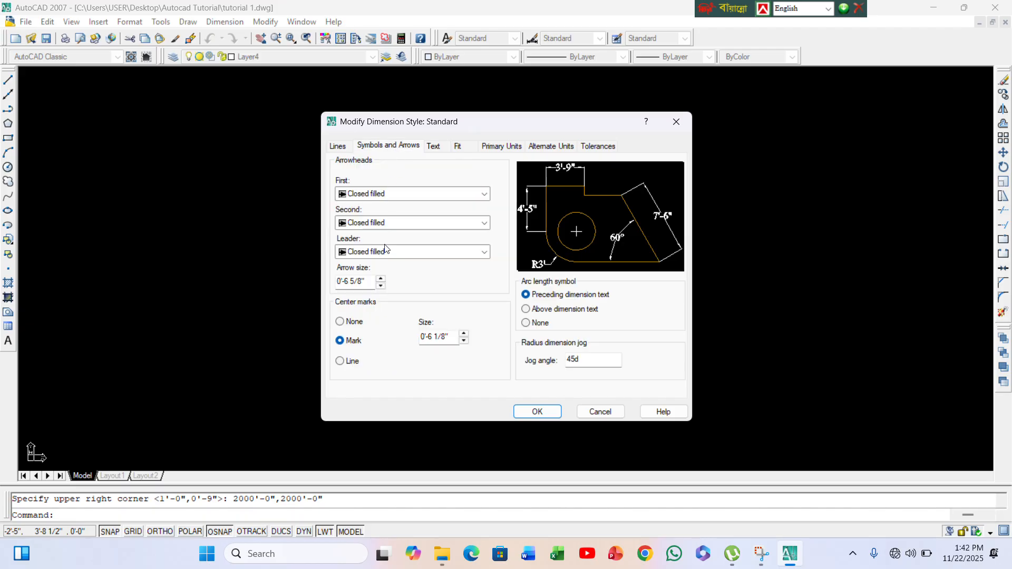
left_click_drag(368, 281, 323, 288)
type("5")
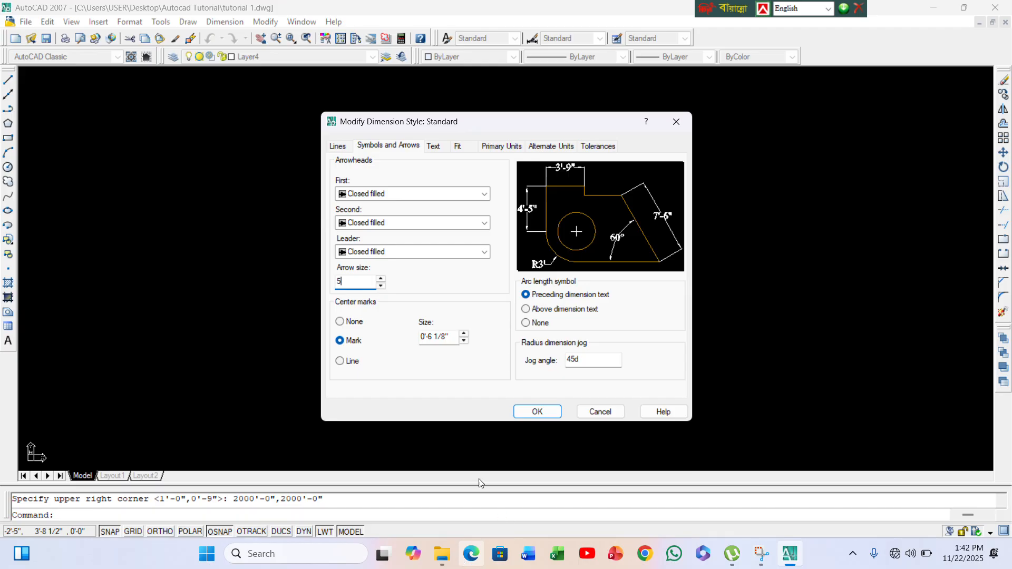
- Review the Standard dimension style's settings, accept the changes and make Standard the current dimension style
left_click(337, 147)
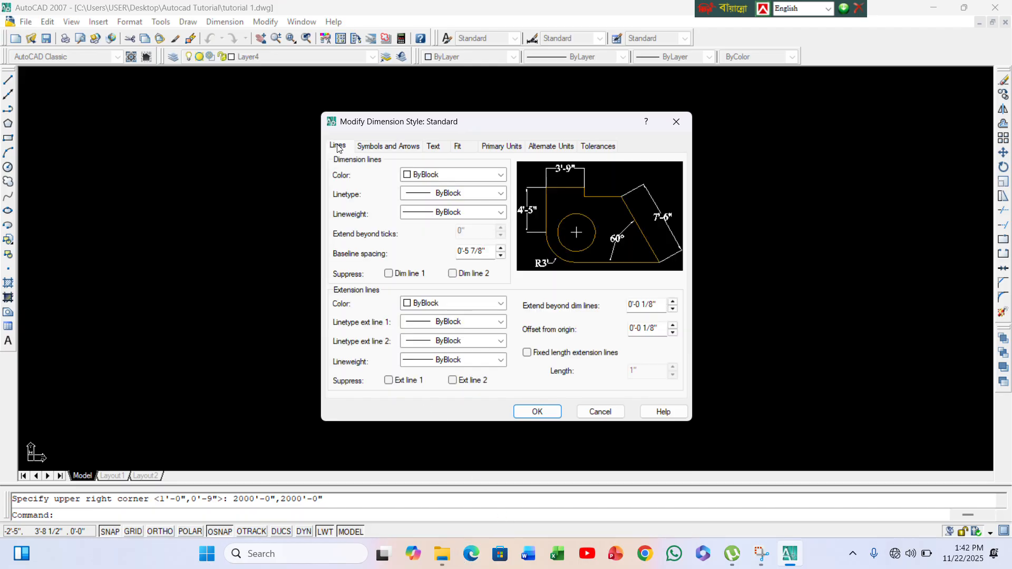
left_click(378, 147)
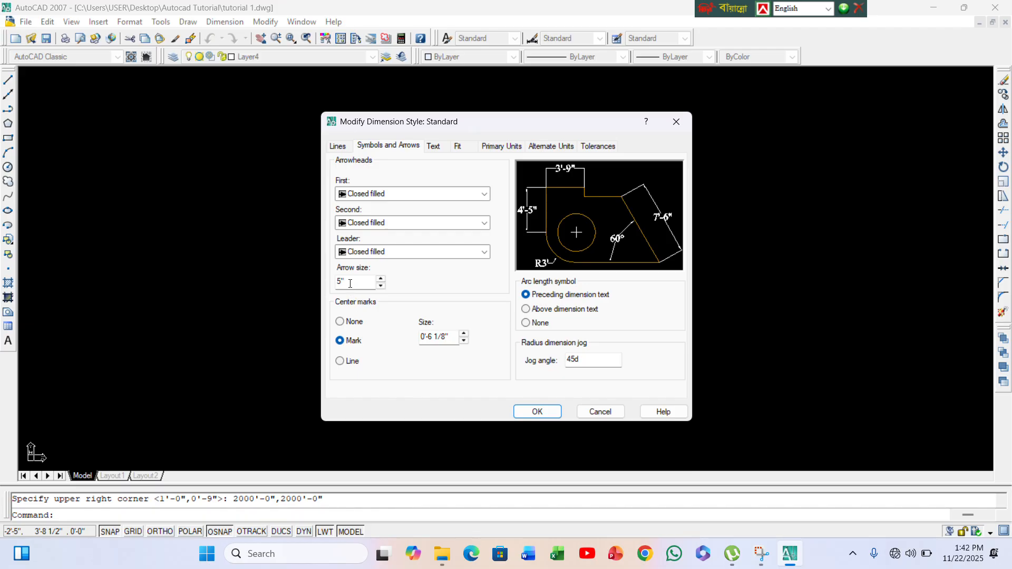
left_click(433, 147)
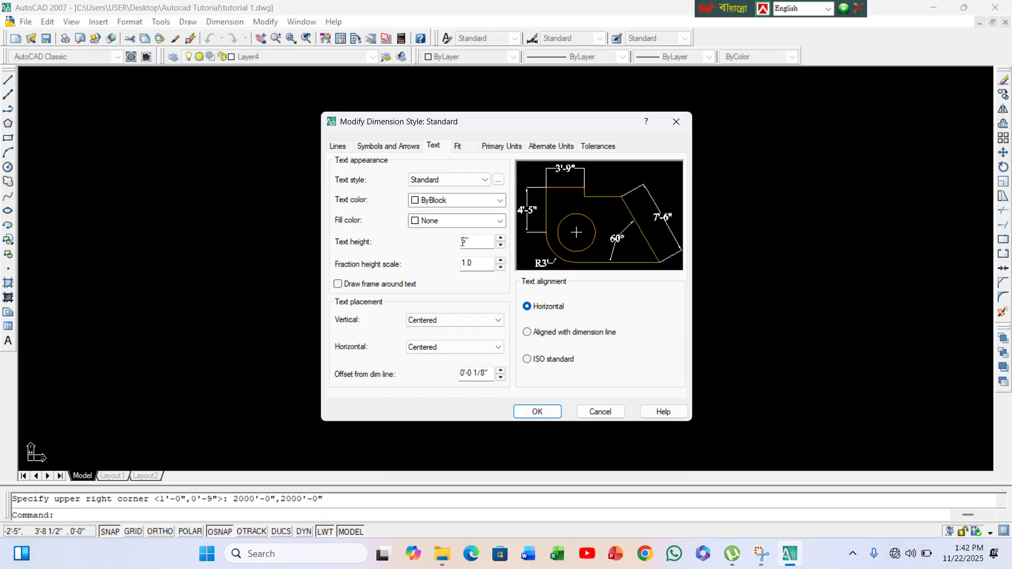
left_click(502, 146)
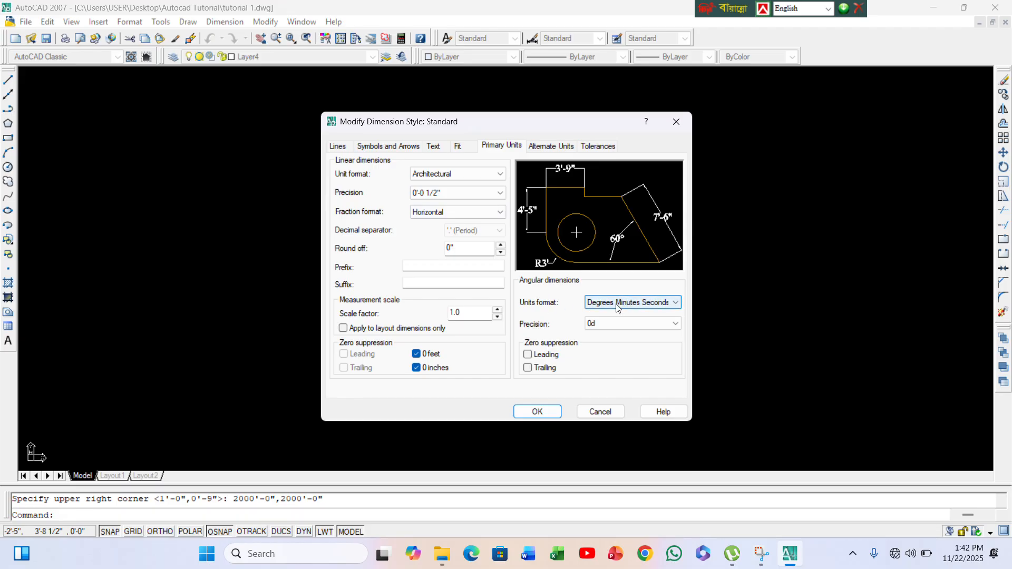
left_click(550, 417)
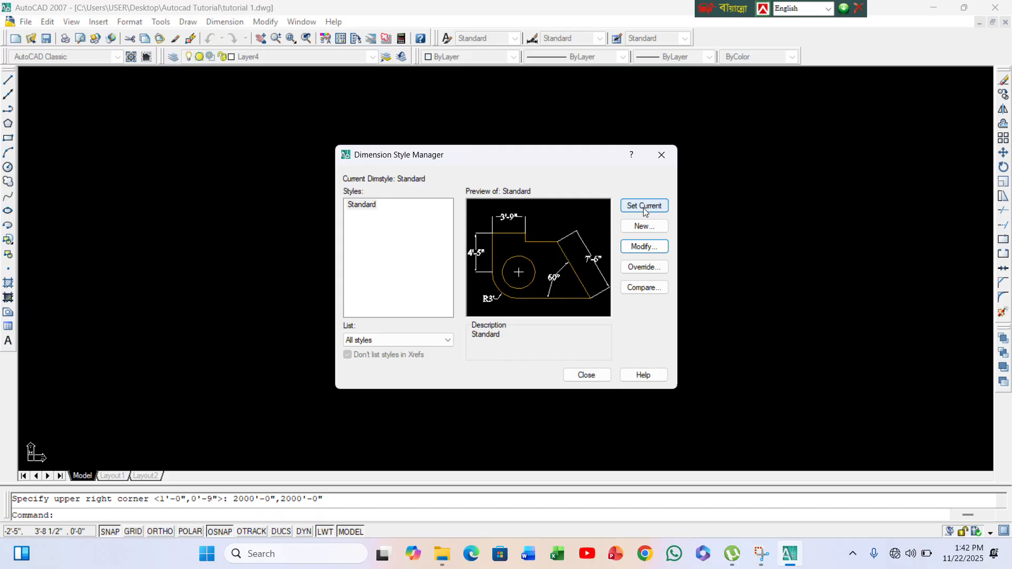
left_click(646, 208)
left_click(582, 376)
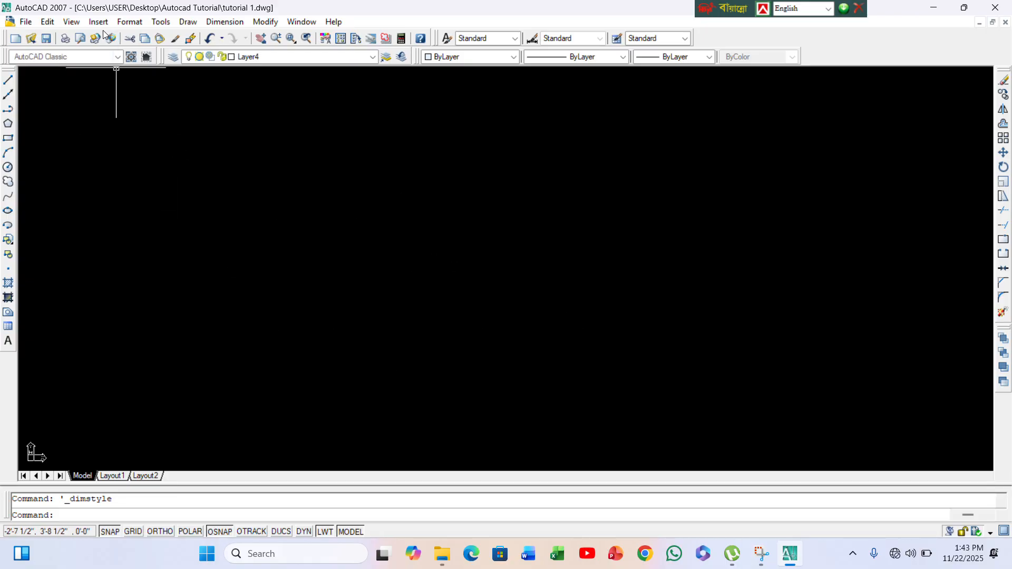
- Set the Standard text style's height to 6 inches and apply the change
left_click(126, 23)
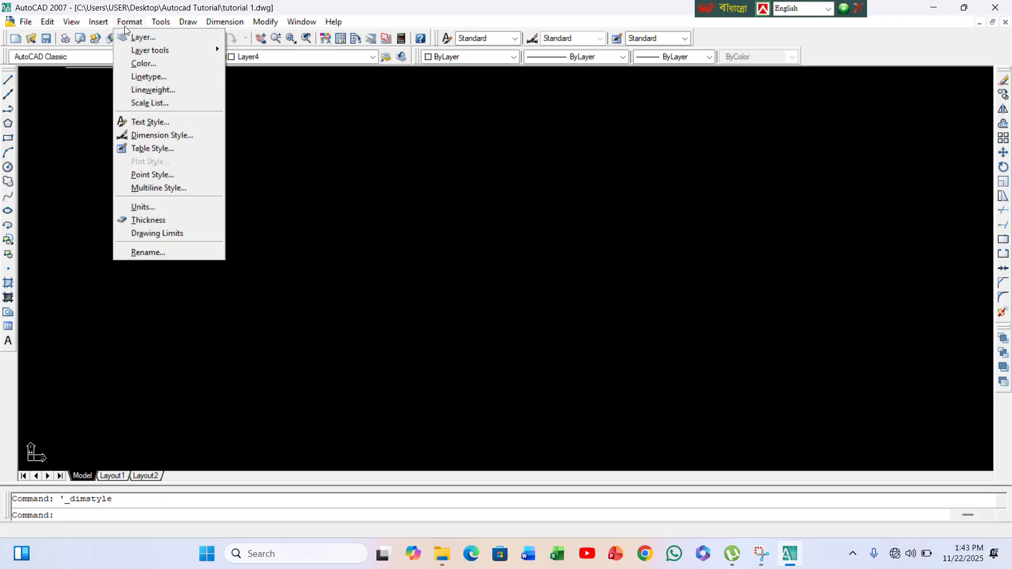
left_click(174, 129)
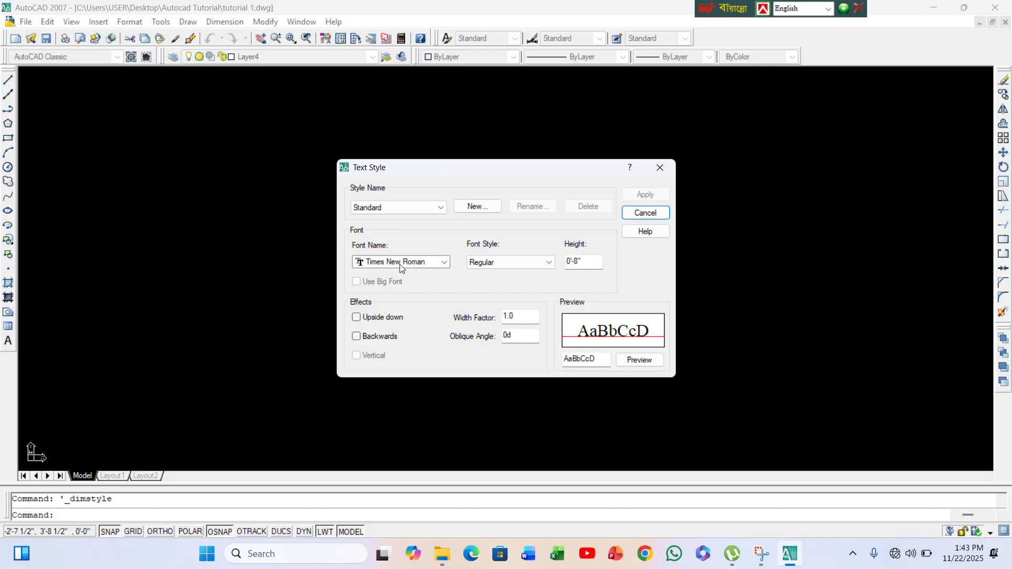
left_click(444, 262)
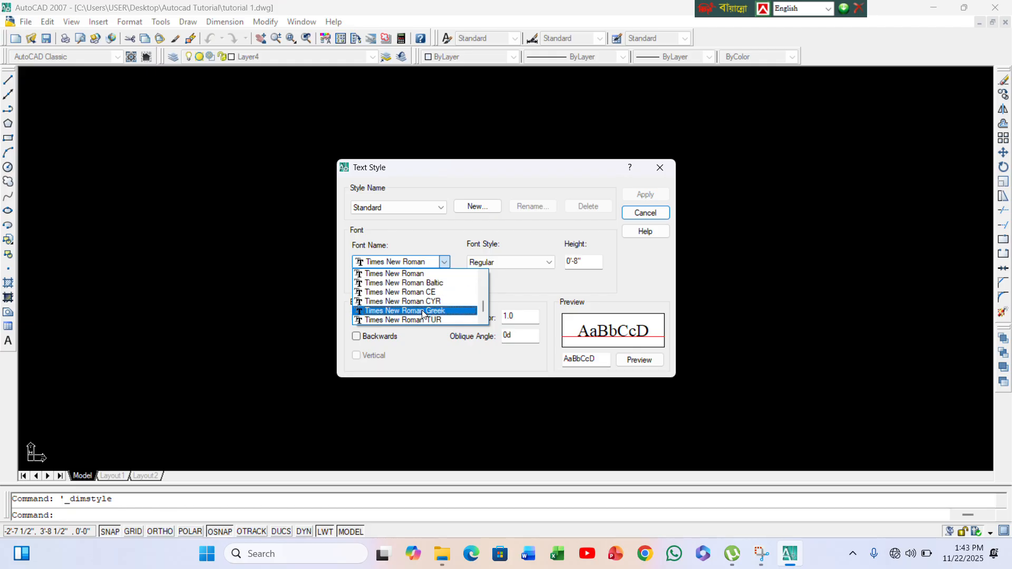
scroll(425, 294, "up", 2)
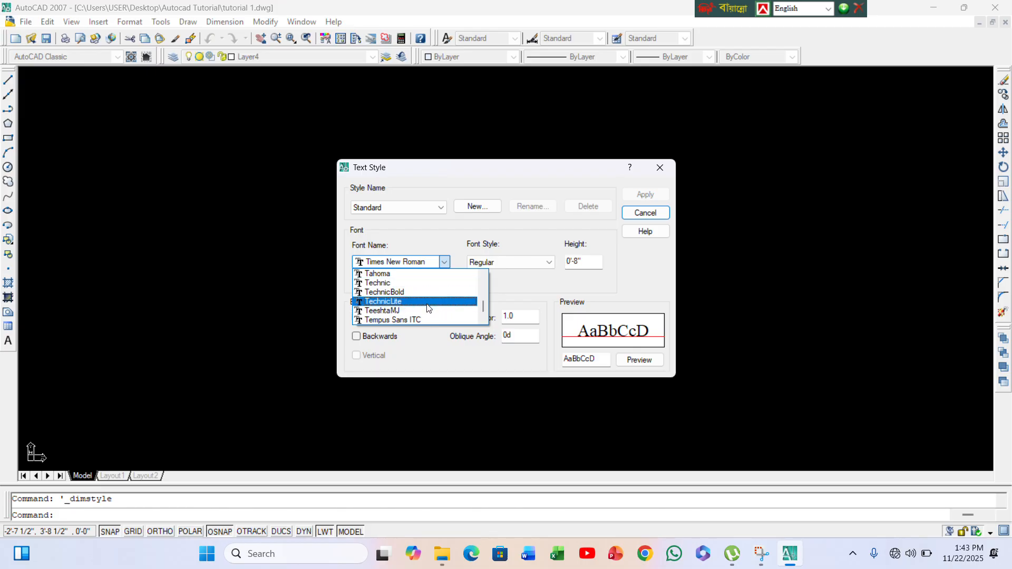
left_click(445, 262)
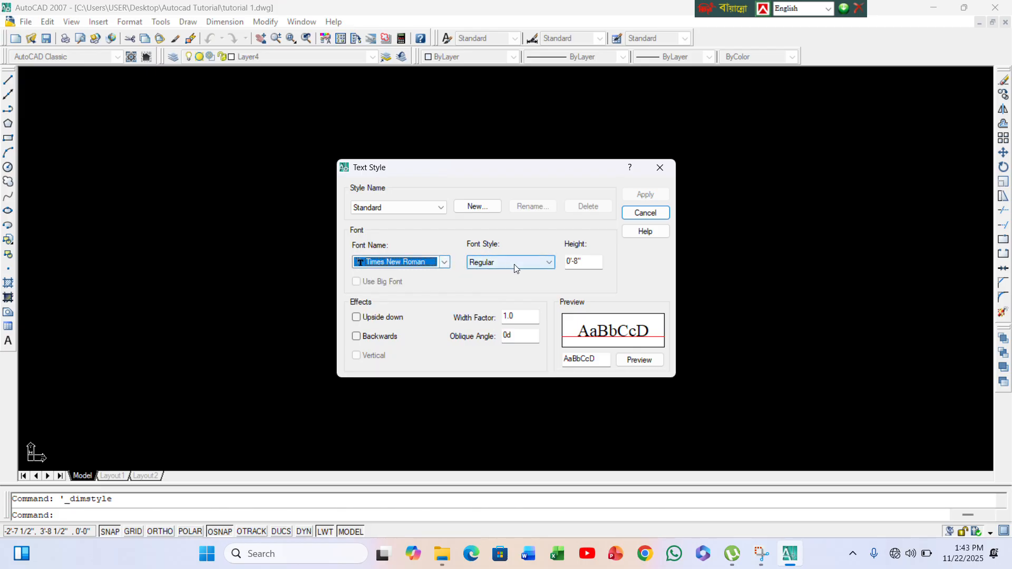
double_click(585, 263)
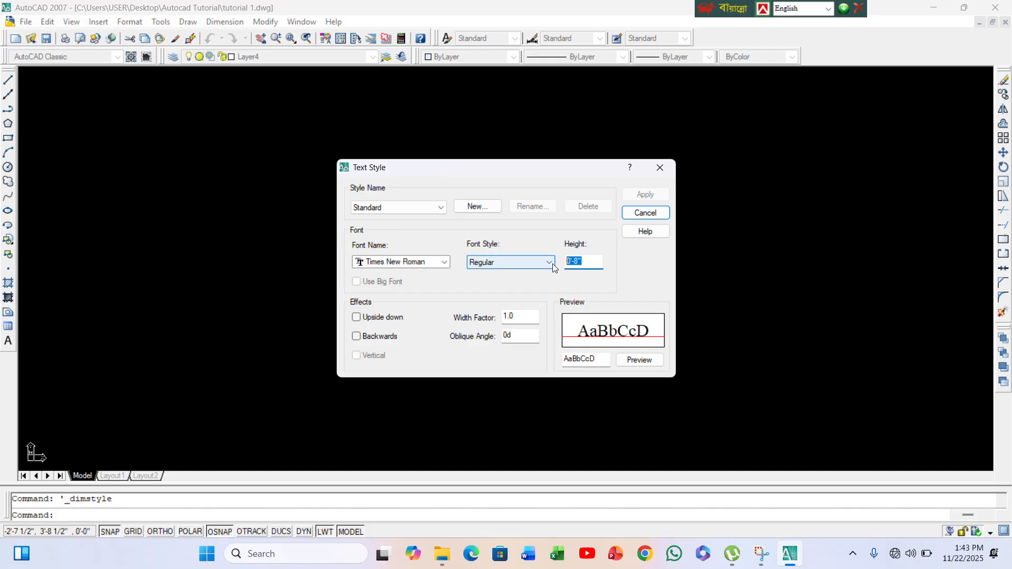
type("6")
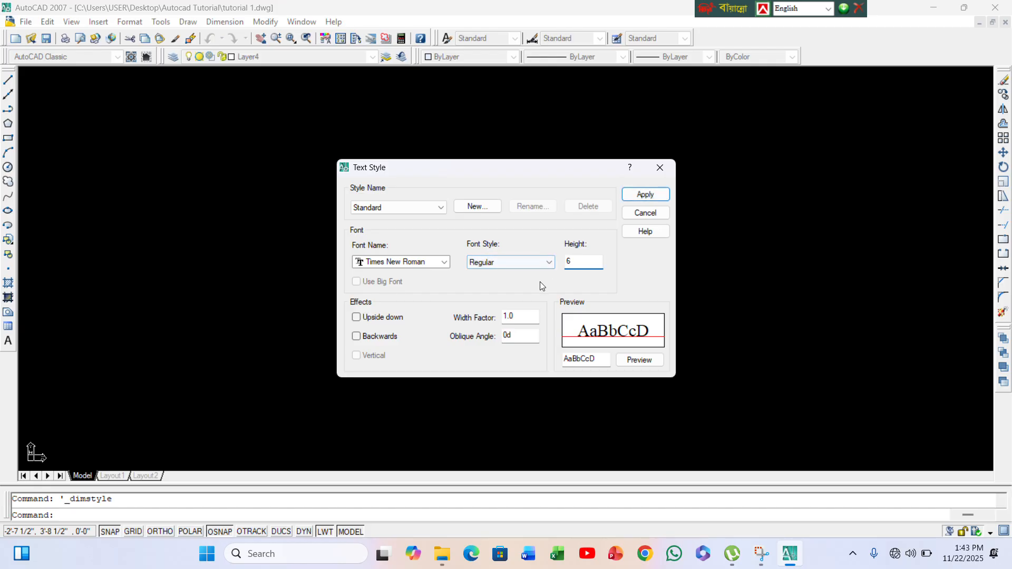
left_click(644, 193)
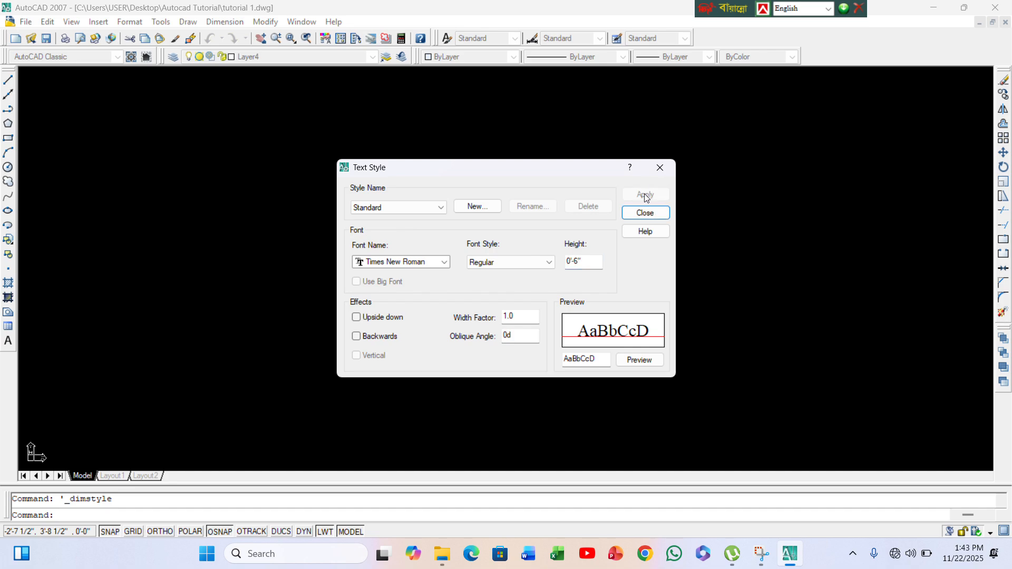
left_click(641, 213)
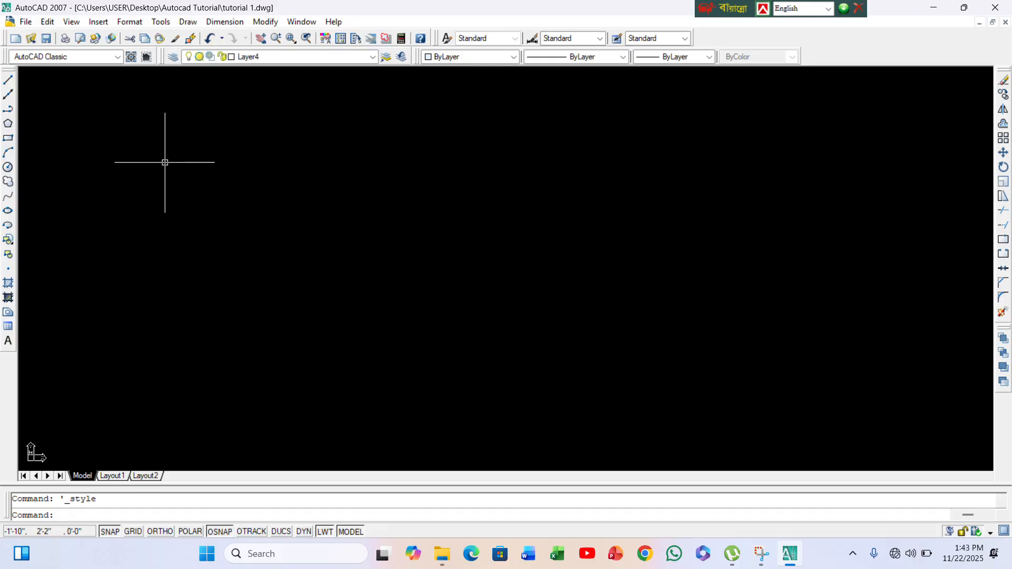
- Draw a horizontal line 1' long in the upper-left part of the drawing area
type("l")
key("Return")
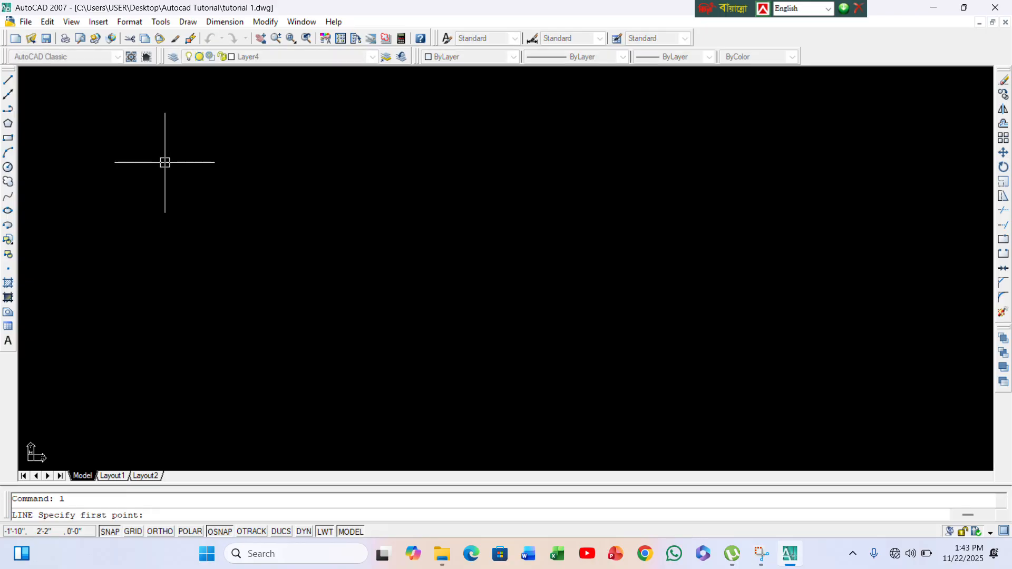
left_click(165, 163)
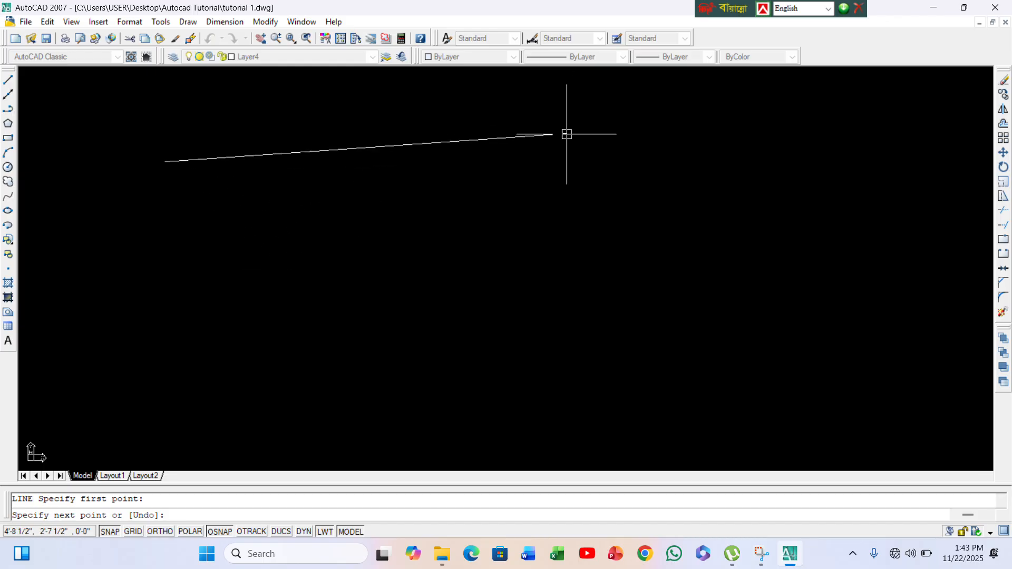
key("XF86AudioRaiseVolume")
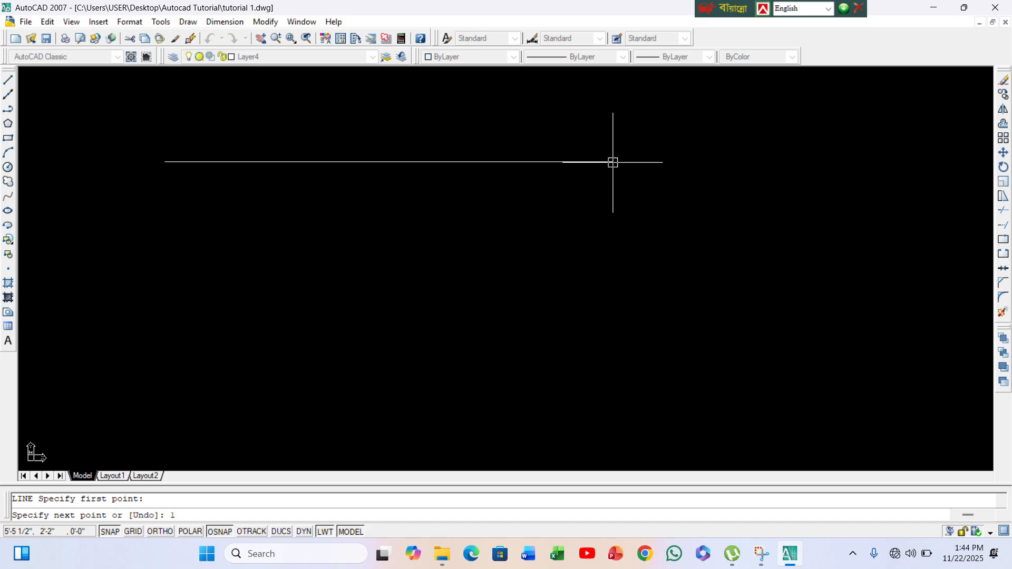
type("1'")
key("Return")
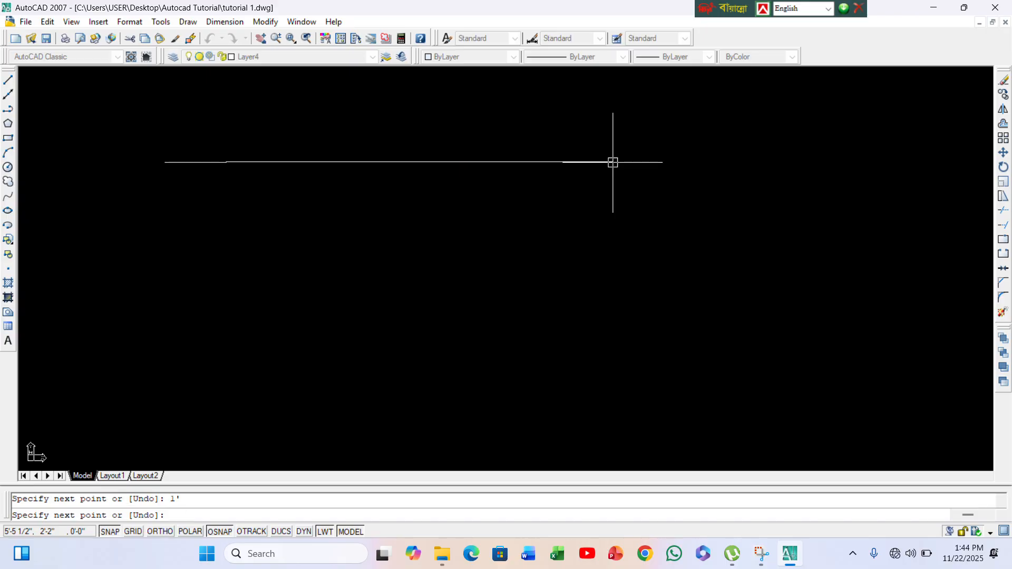
key("Return")
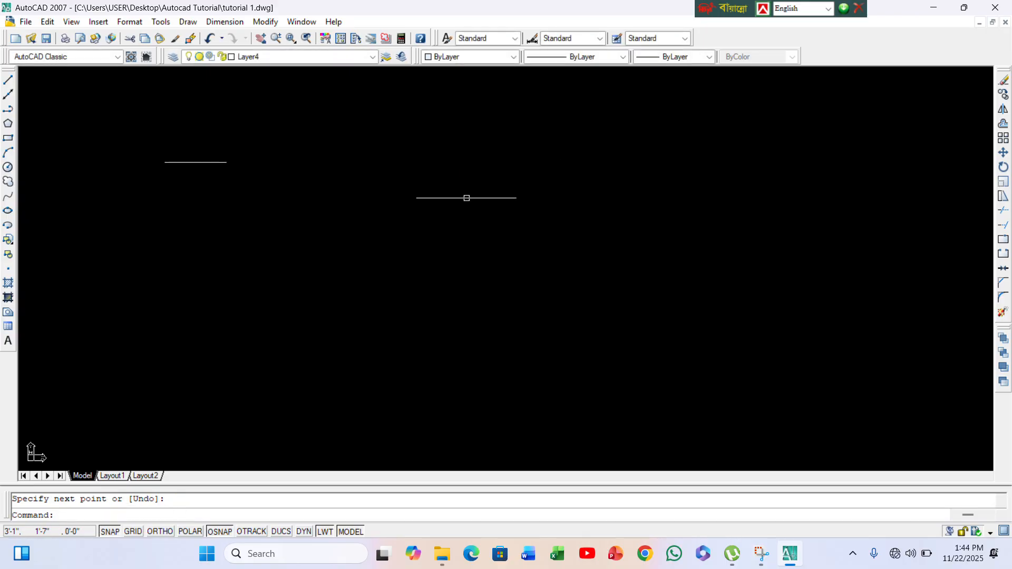
- Display the Dimension toolbar in the workspace
scroll(187, 169, "up", 6)
middle_click_drag(222, 137, 371, 181)
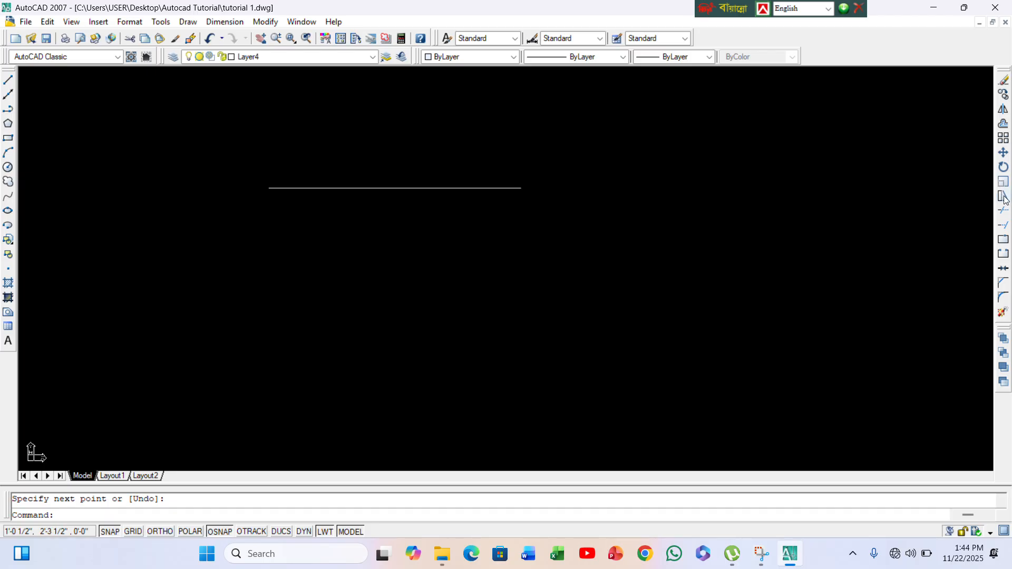
right_click(1005, 221)
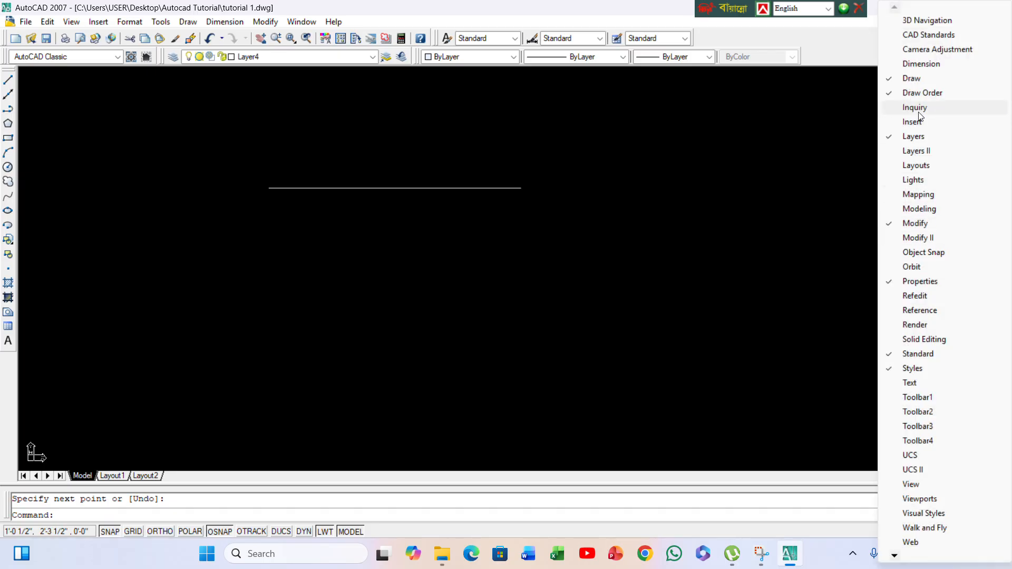
left_click(996, 63)
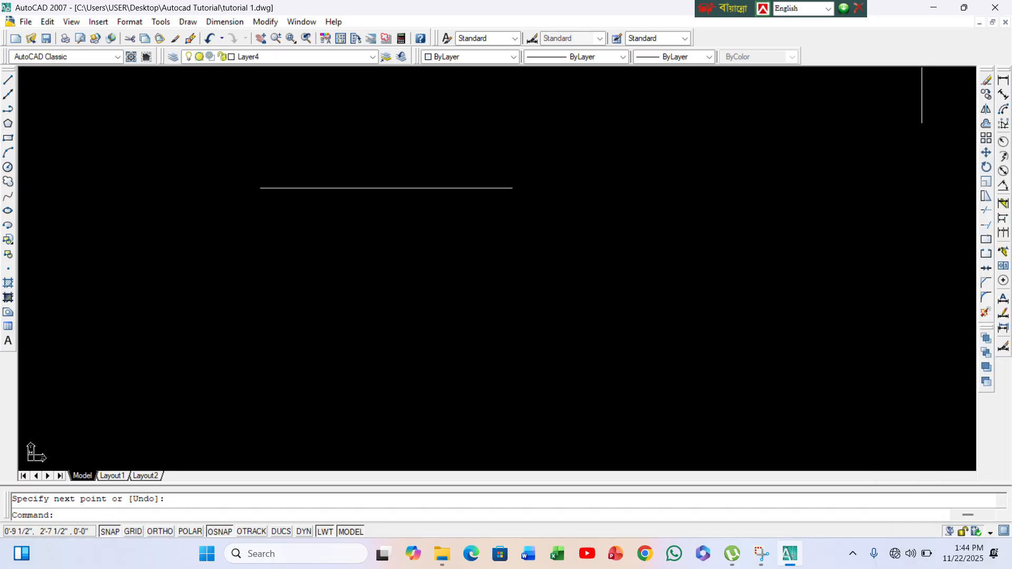
- Add a linear dimension between the line's two endpoints, placed below the line
left_click(1003, 79)
left_click(260, 188)
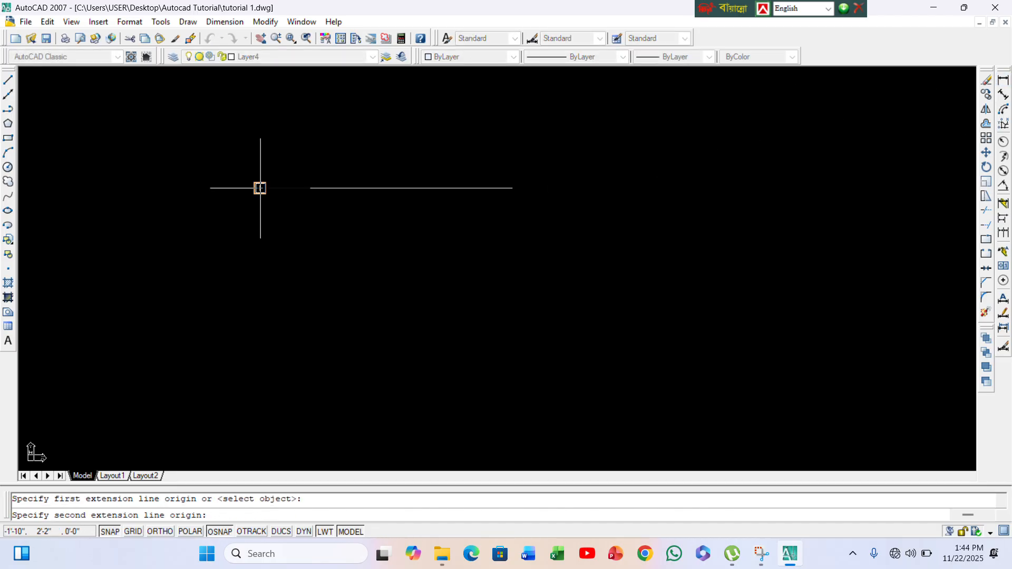
left_click(502, 187)
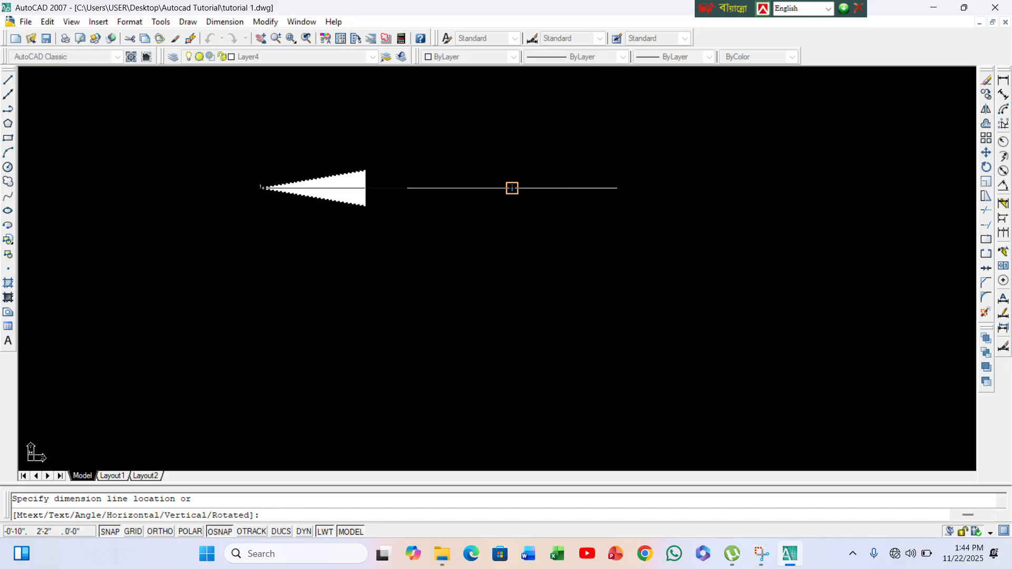
left_click(470, 262)
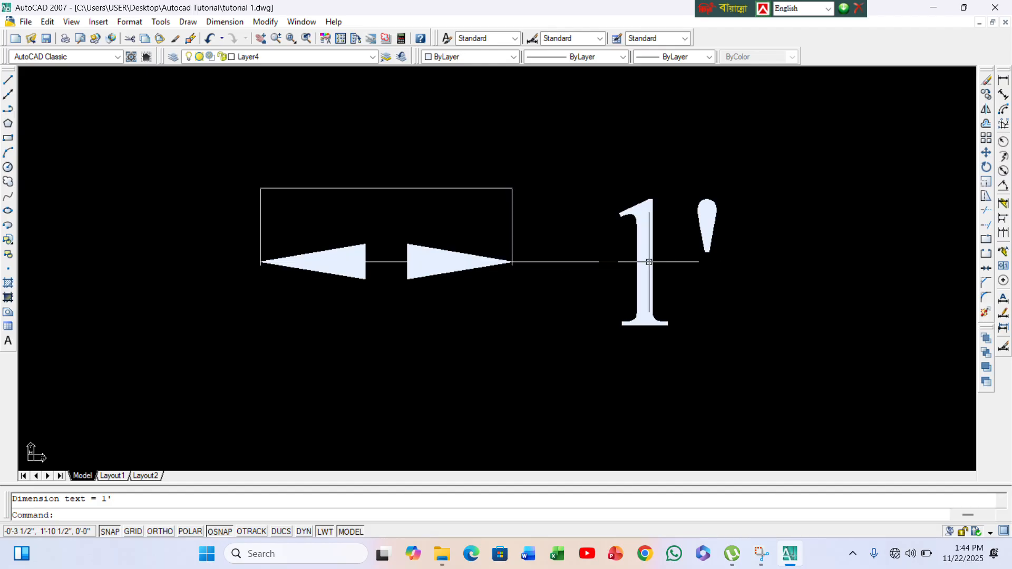
- Delete the linear dimension below the line
left_click(650, 261)
left_click(594, 275)
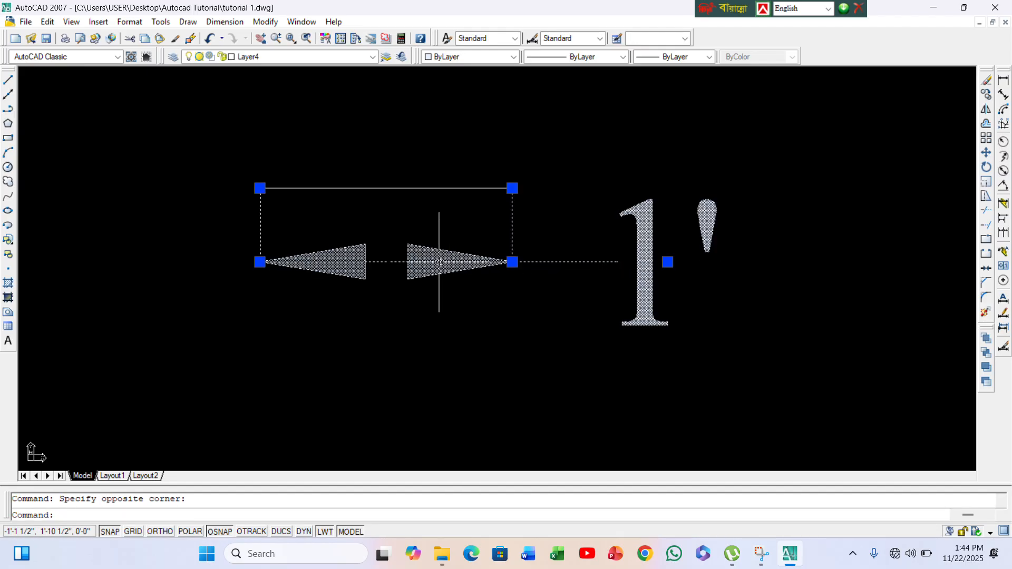
key("Delete")
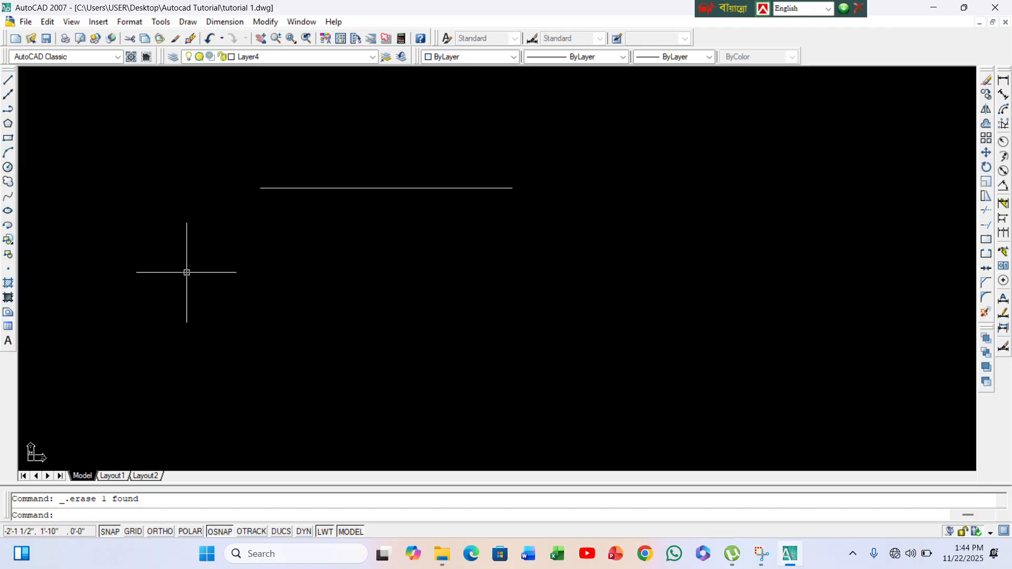
- Draw a circle with a radius of 1', centred to the lower right of the line
type("c")
key("Return")
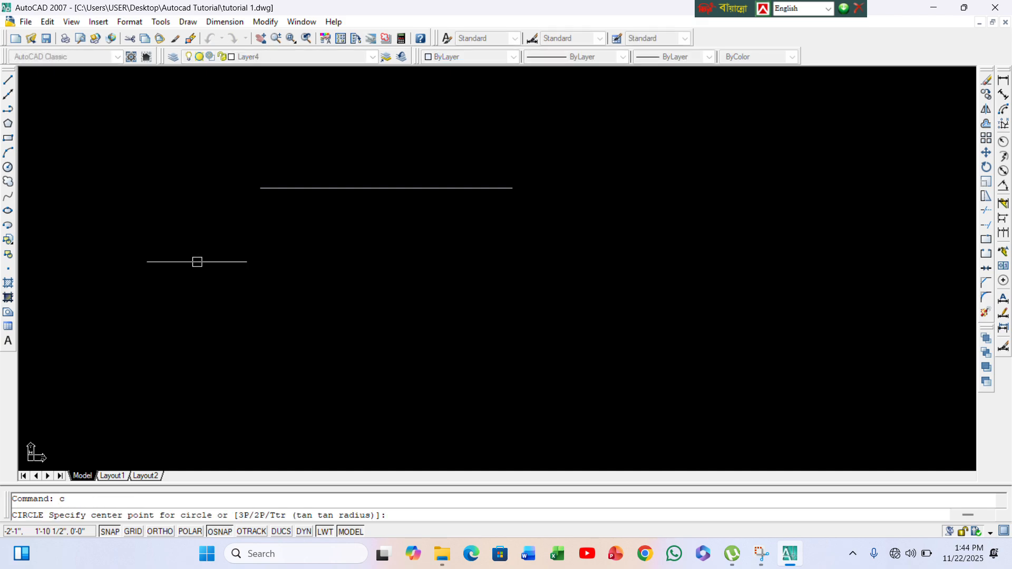
left_click(607, 261)
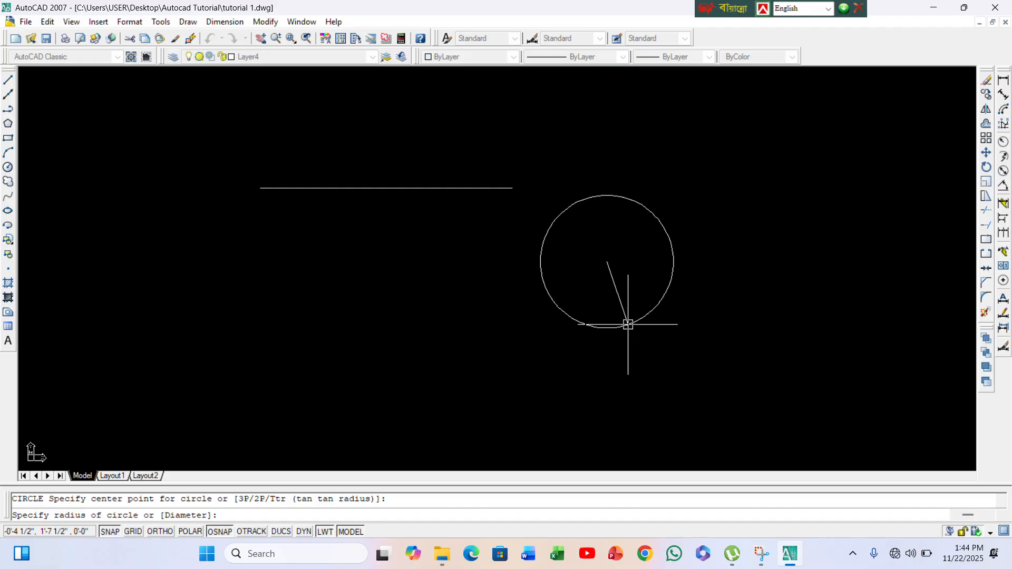
type("1'")
key("Return")
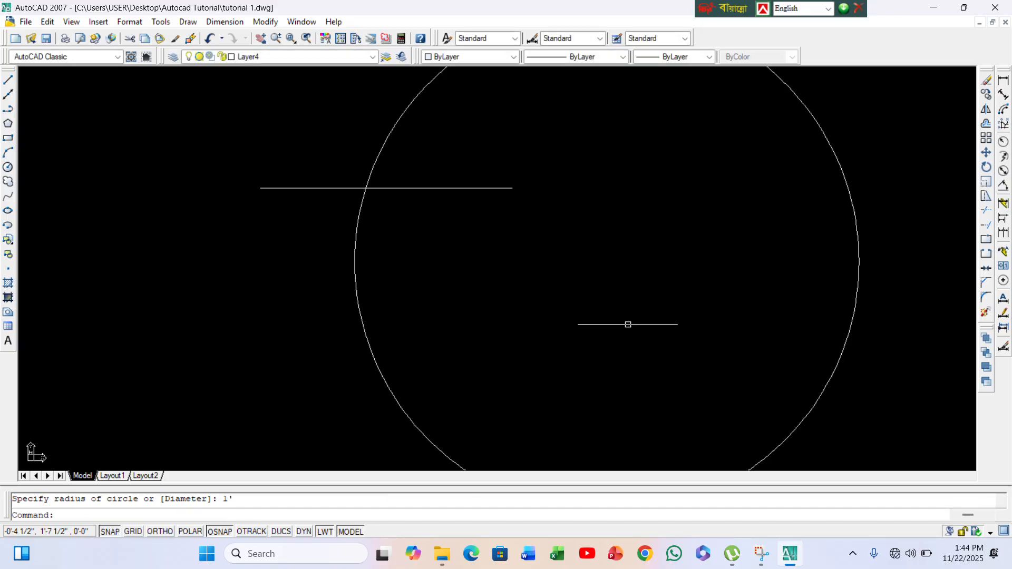
- Try to add a linear dimension across the circle's width, placed on its right side, and delete that dimension
scroll(628, 324, "down", 5)
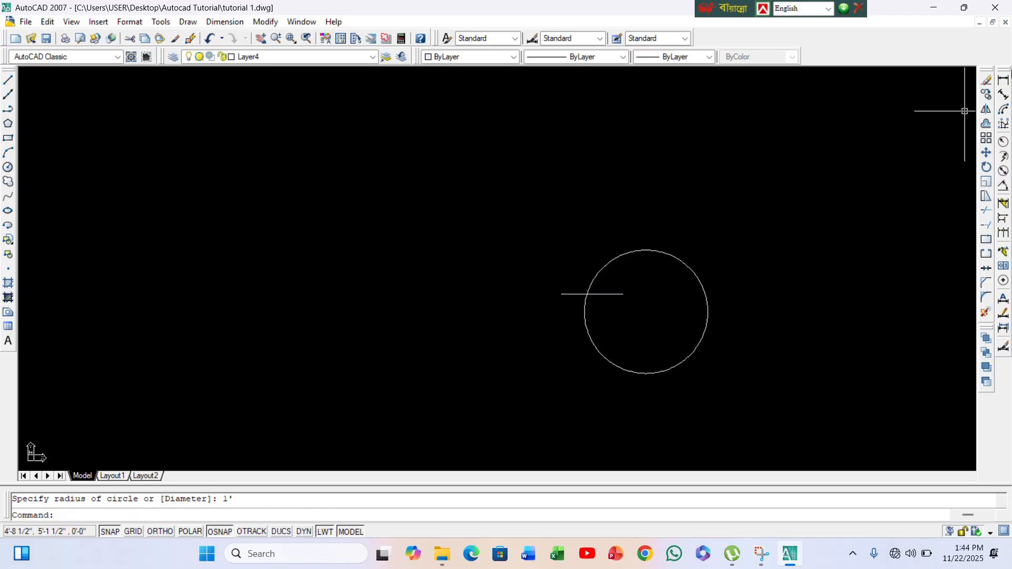
left_click(1004, 79)
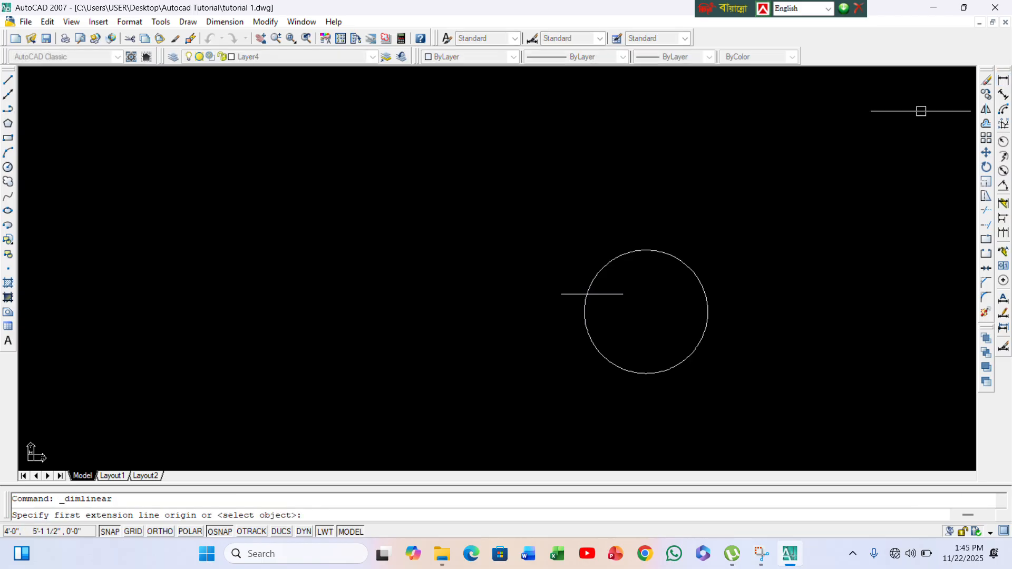
left_click(585, 311)
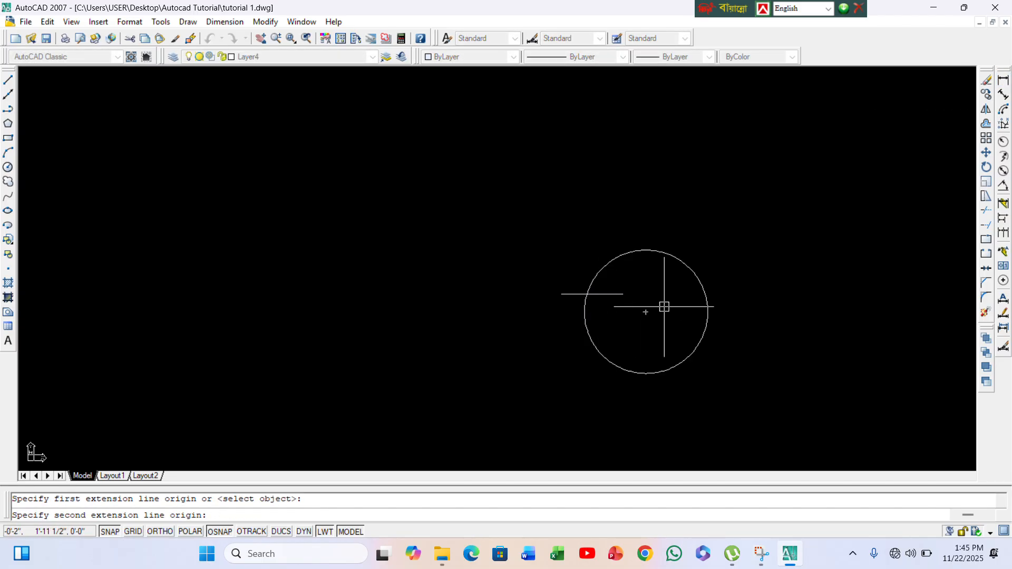
left_click(709, 307)
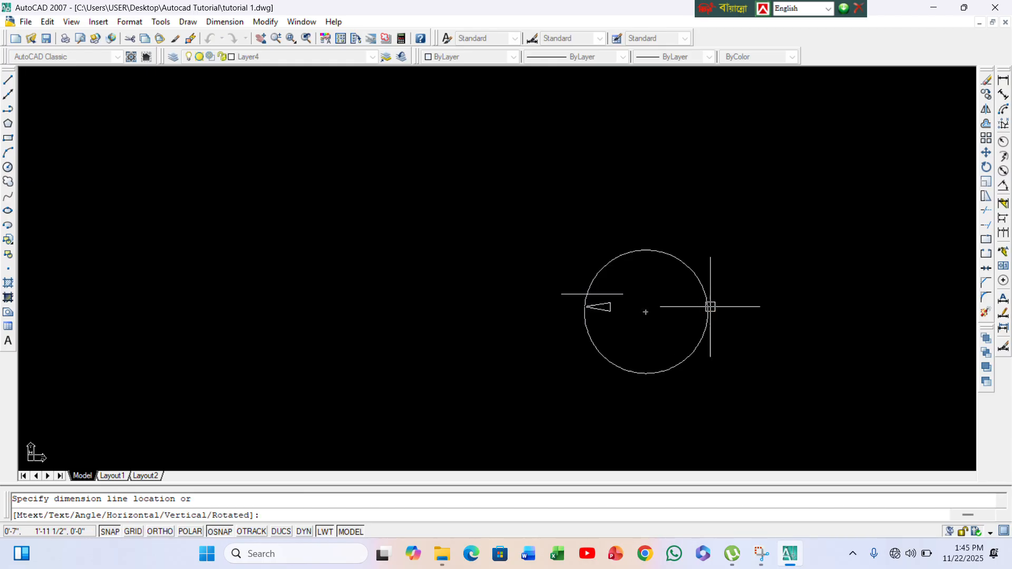
left_click(734, 385)
left_click(734, 315)
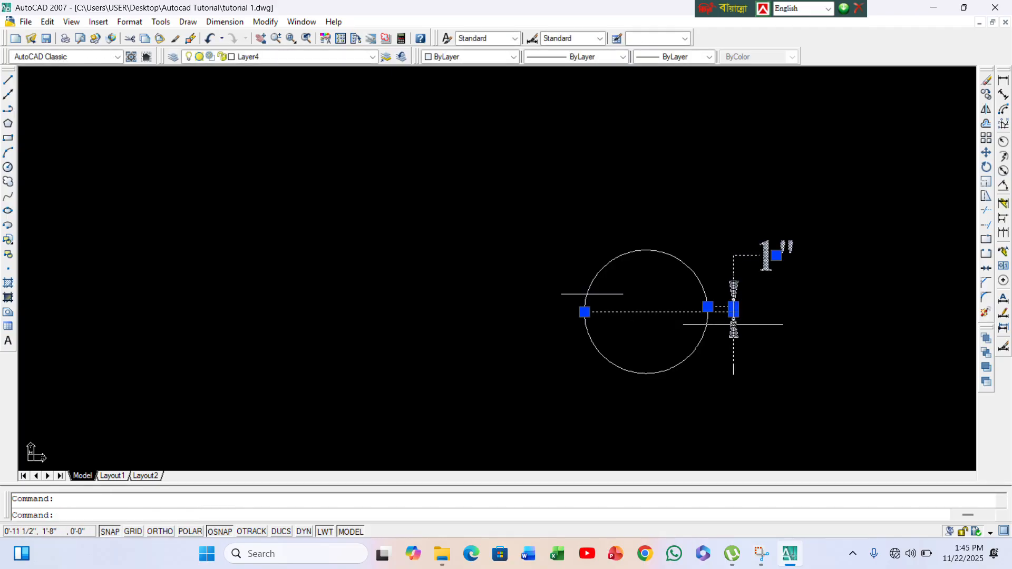
key("Delete")
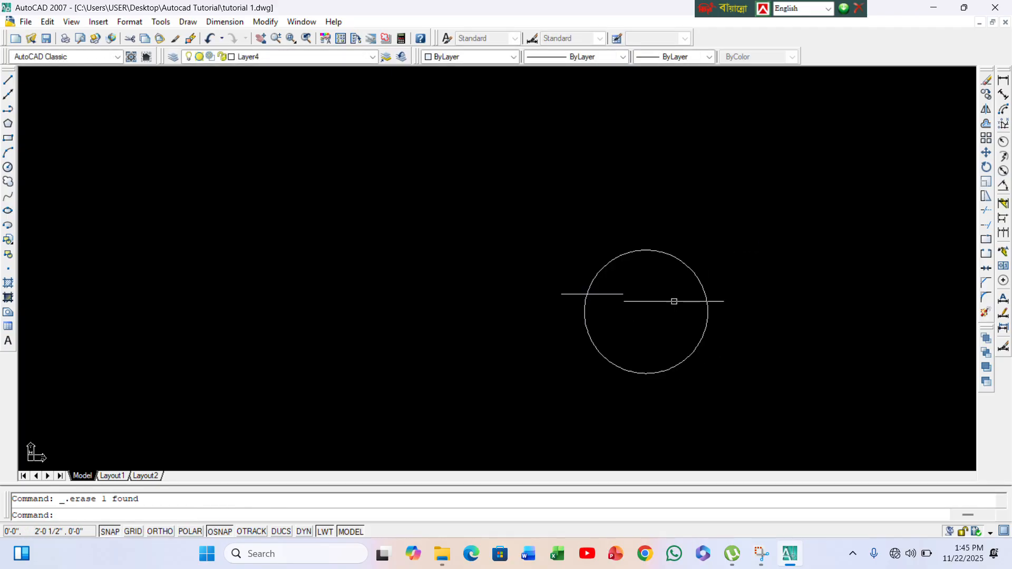
- Delete the circle and the line that crosses its left edge
left_click(507, 205)
left_click(734, 397)
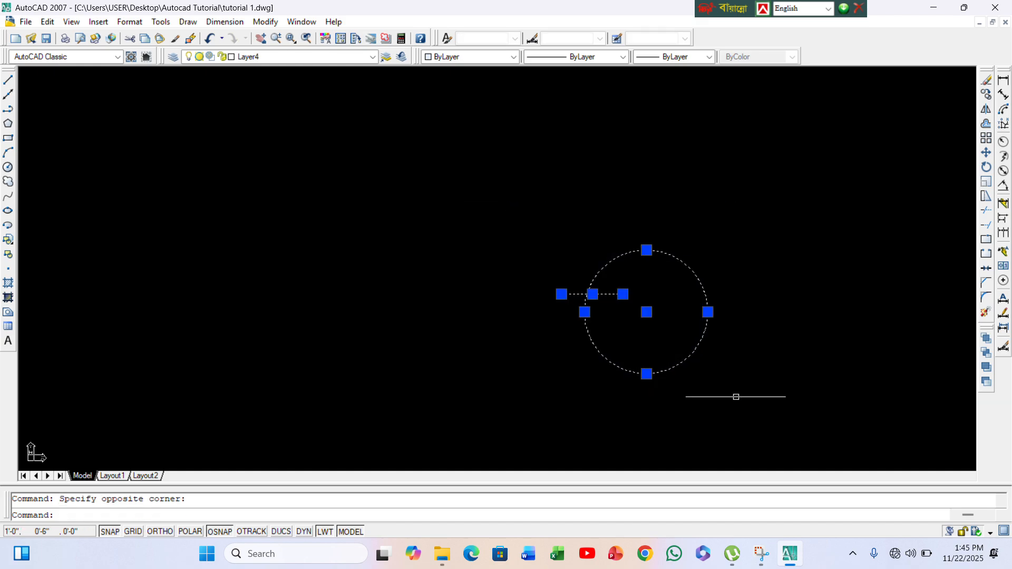
key("Delete")
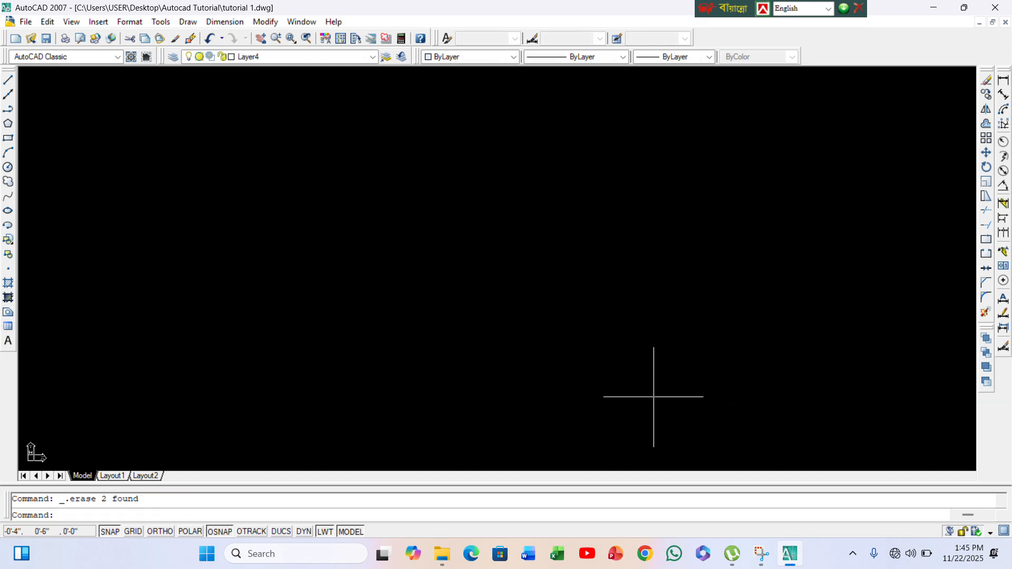
- Draw a circle with a radius of 1' in the upper middle of the empty drawing area
type("c")
key("Return")
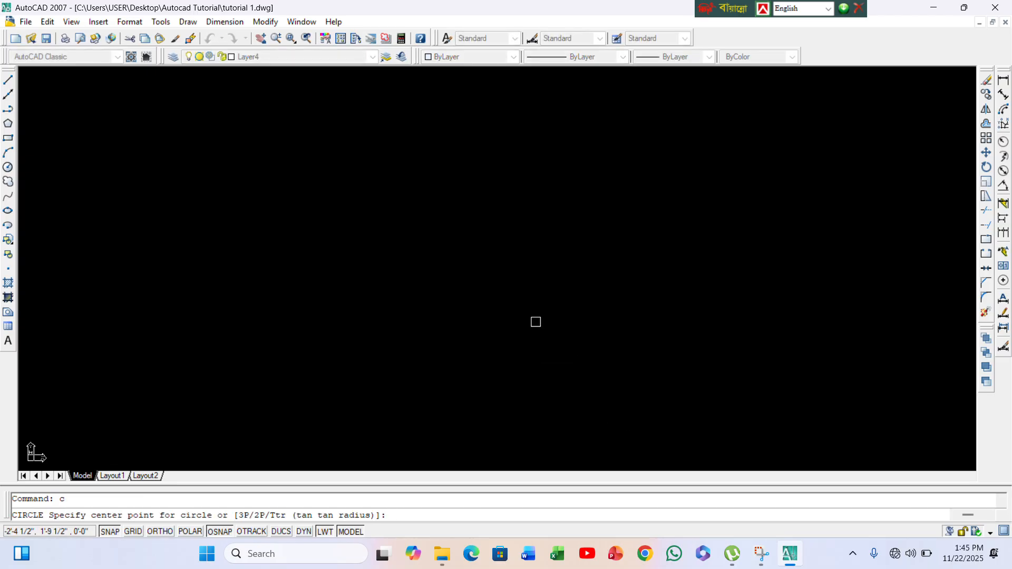
left_click(440, 235)
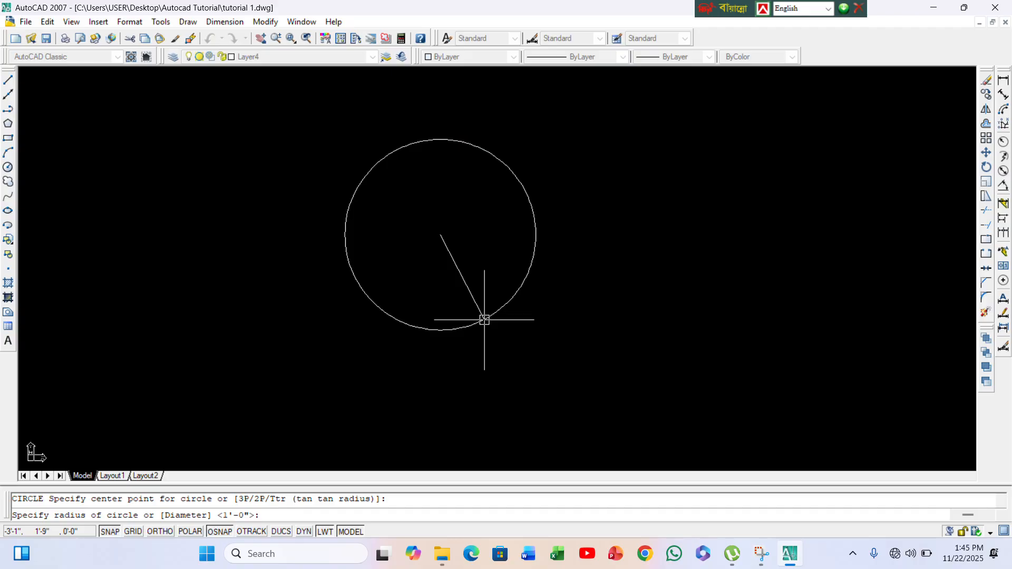
left_click(484, 320)
type("1\"")
key("BackSpace")
type("'")
key("Return")
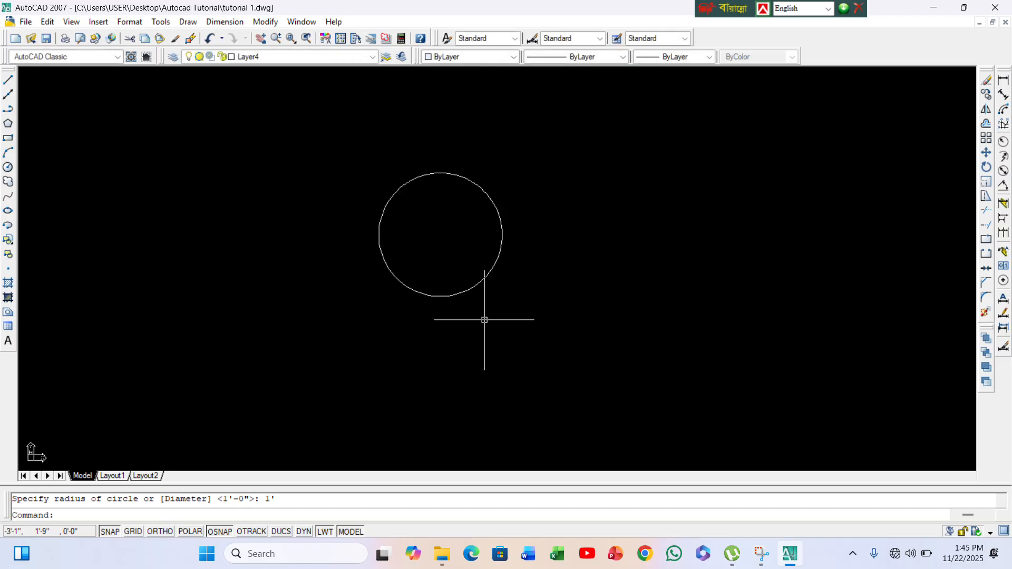
- Add a horizontal linear dimension between the circle's left and right quadrants, placed below the circle
scroll(510, 214, "up", 5)
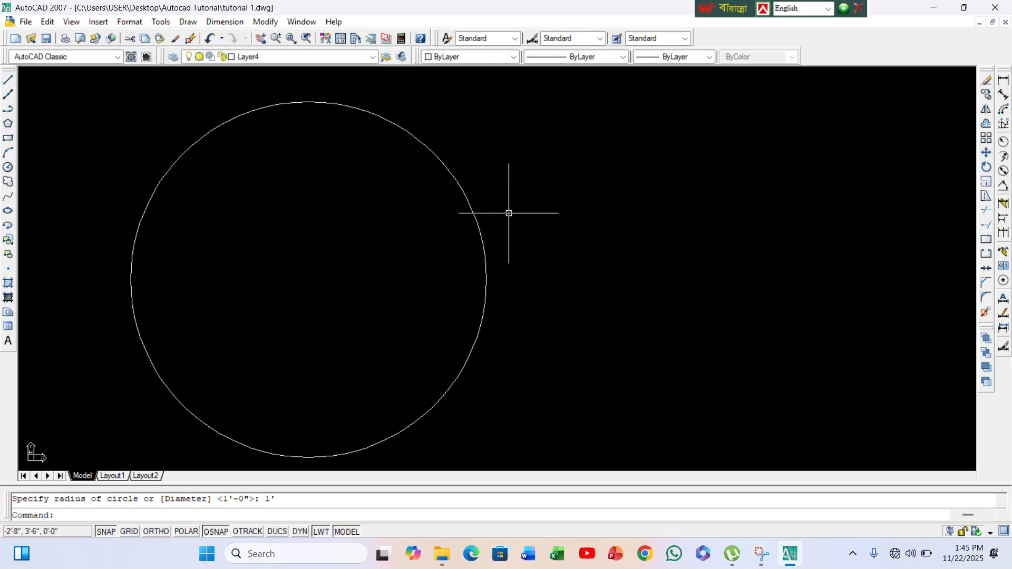
scroll(527, 220, "down", 4)
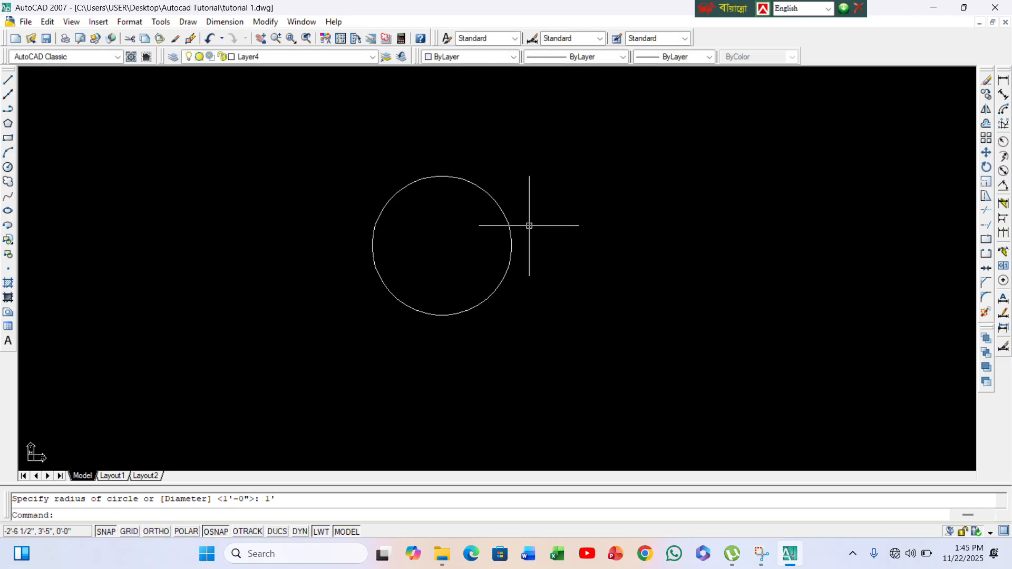
left_click(1003, 79)
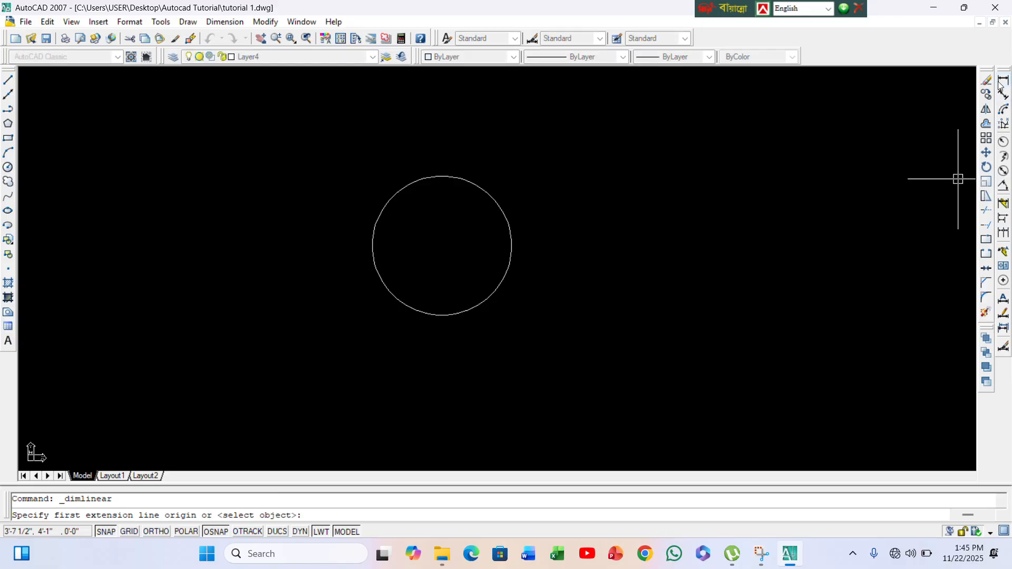
left_click(378, 245)
left_click(511, 245)
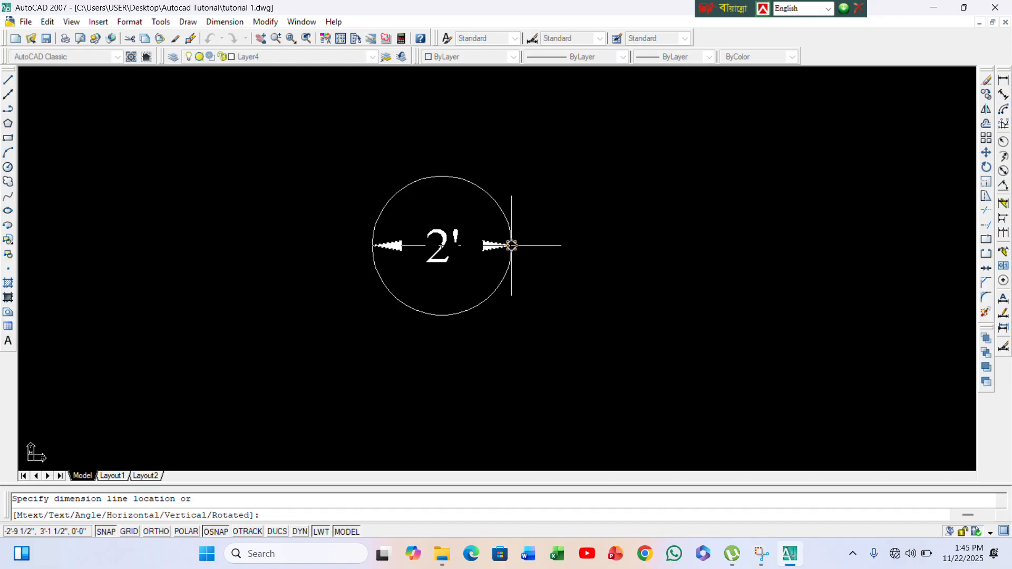
left_click(496, 378)
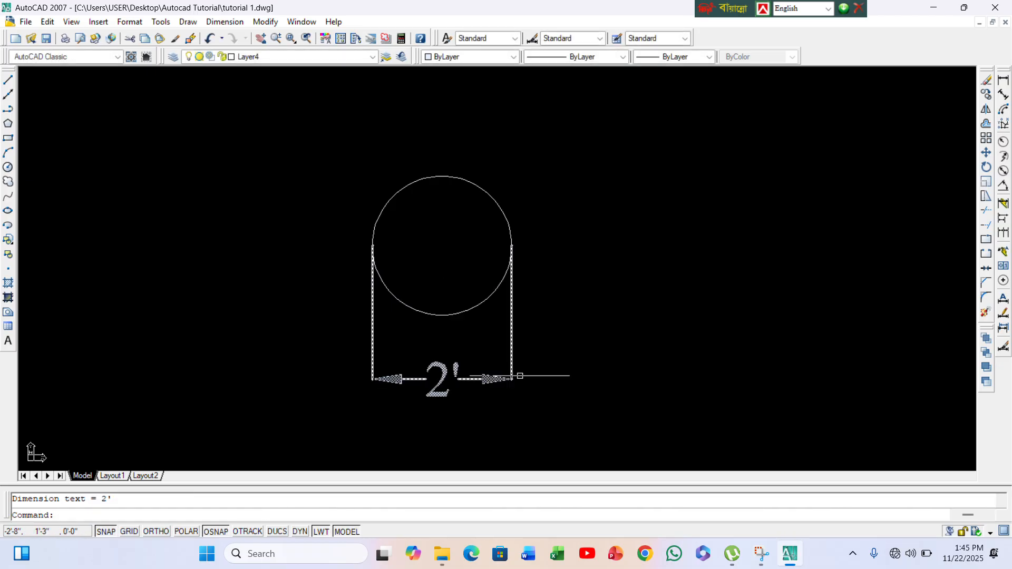
- Delete the circle and its linear dimension to clear the drawing area
left_click(372, 348)
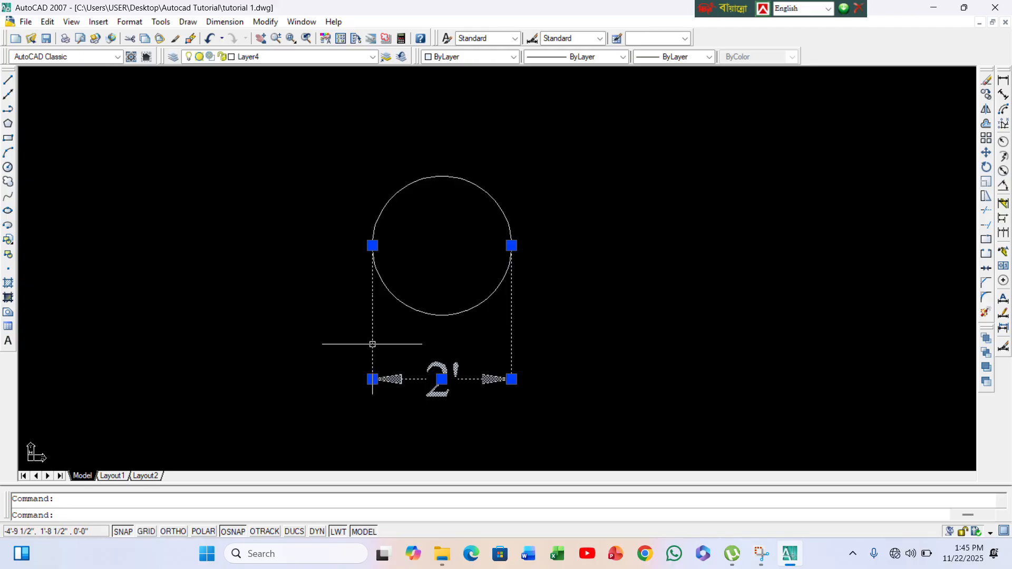
key("Delete")
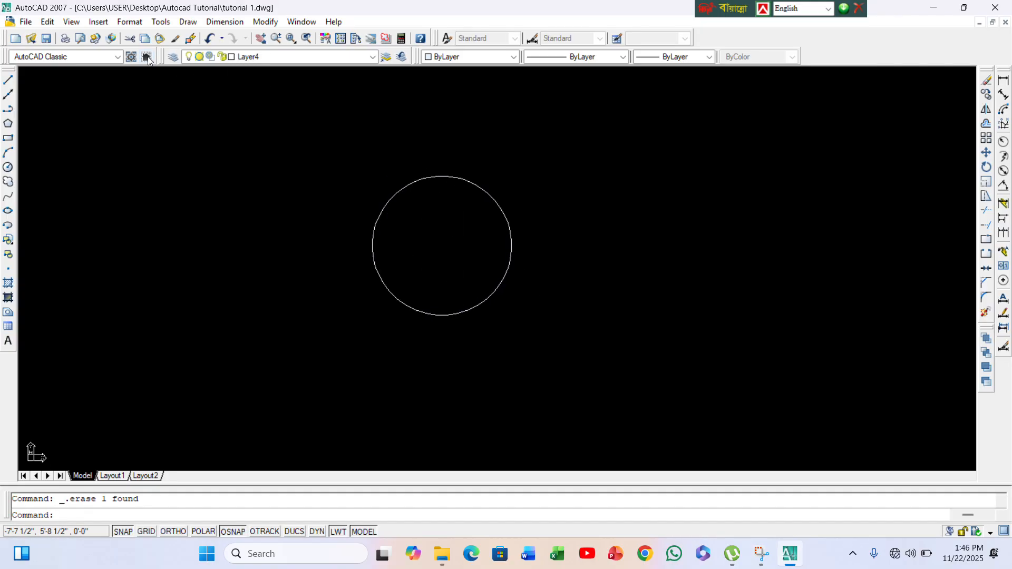
left_click(310, 138)
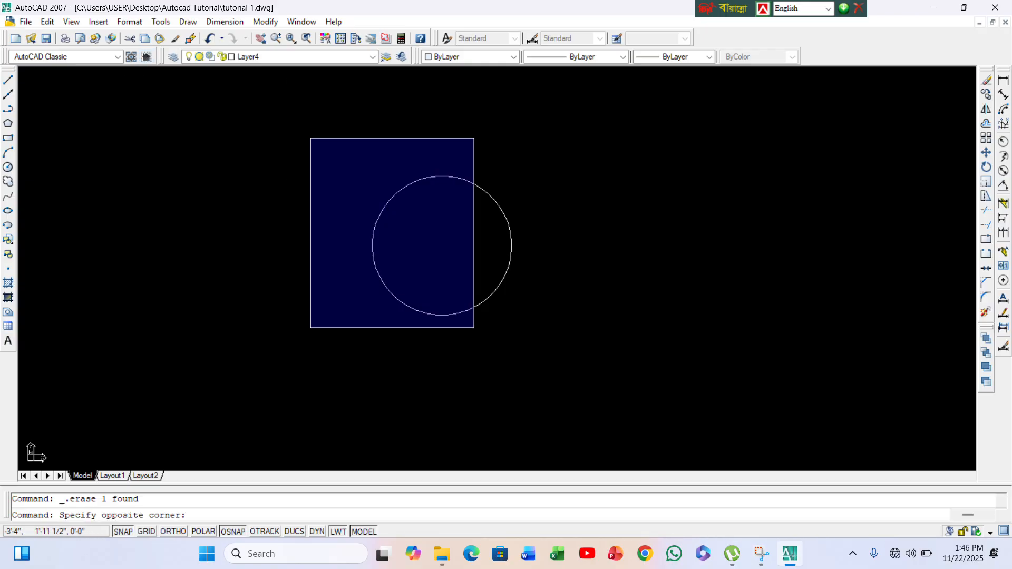
left_click(516, 346)
key("Delete")
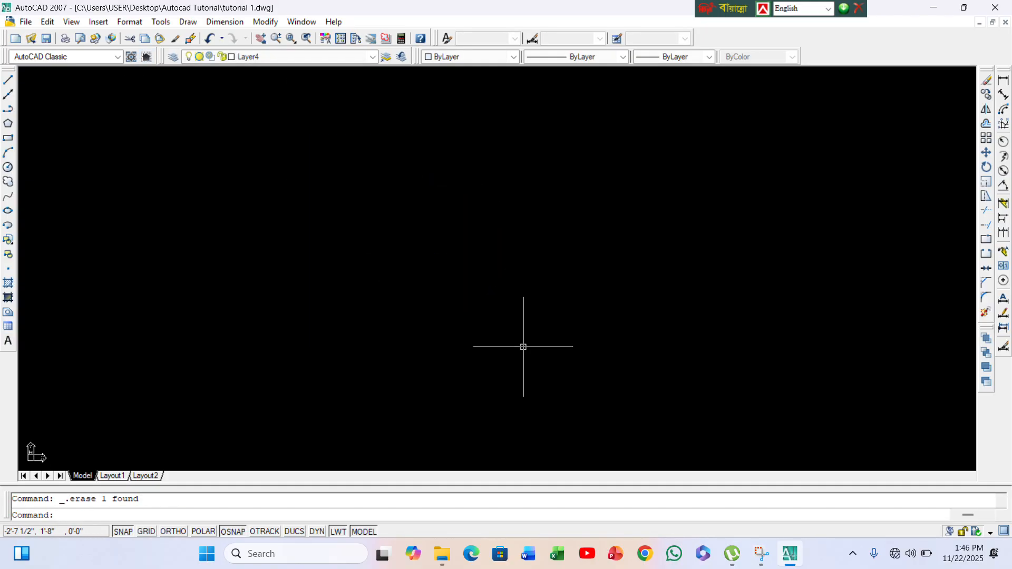
- Rename the Defpoints layer to Colume and set its color to blue
left_click(174, 58)
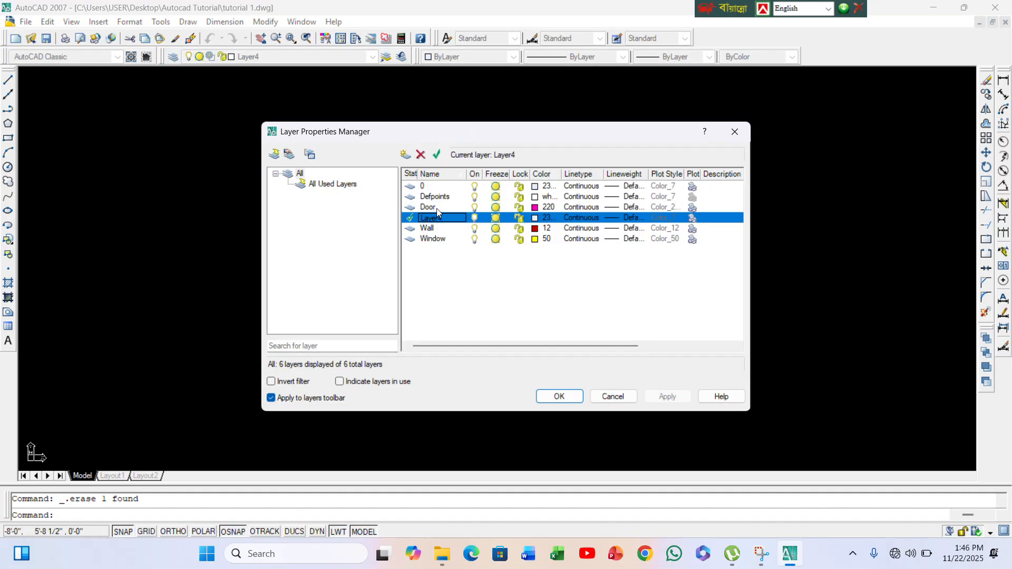
left_click(459, 198)
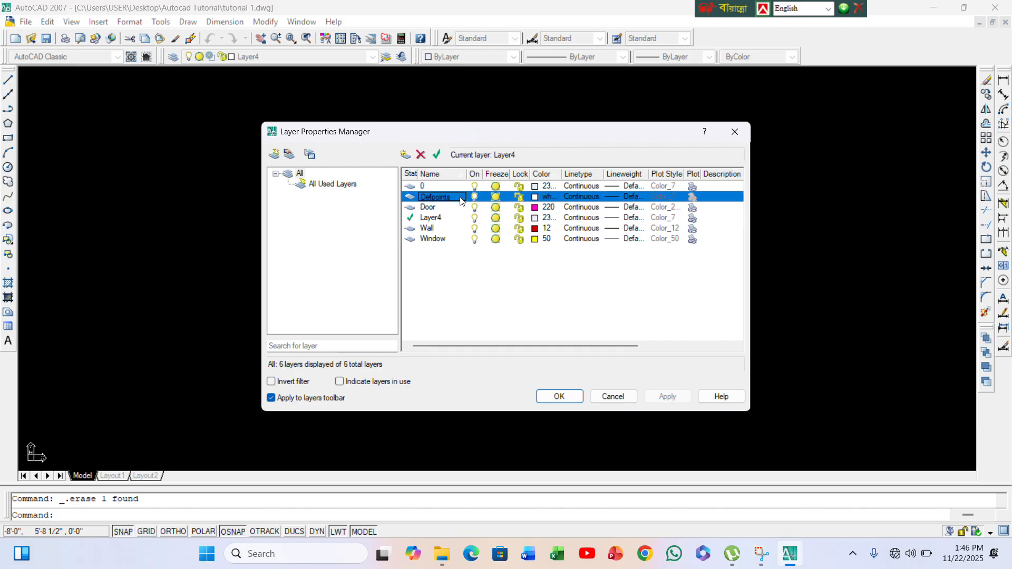
left_click(454, 197)
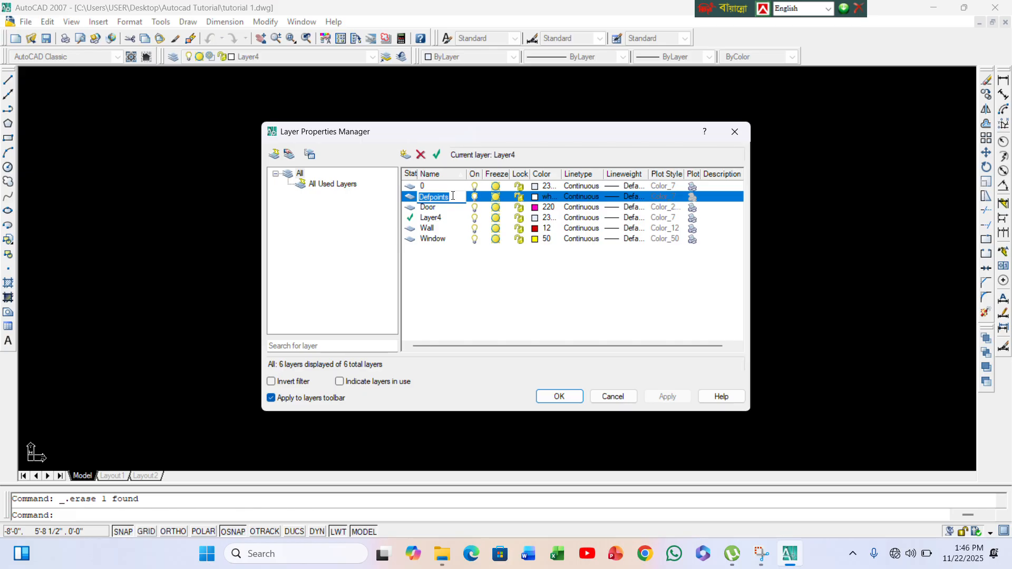
type("Colume")
left_click(538, 197)
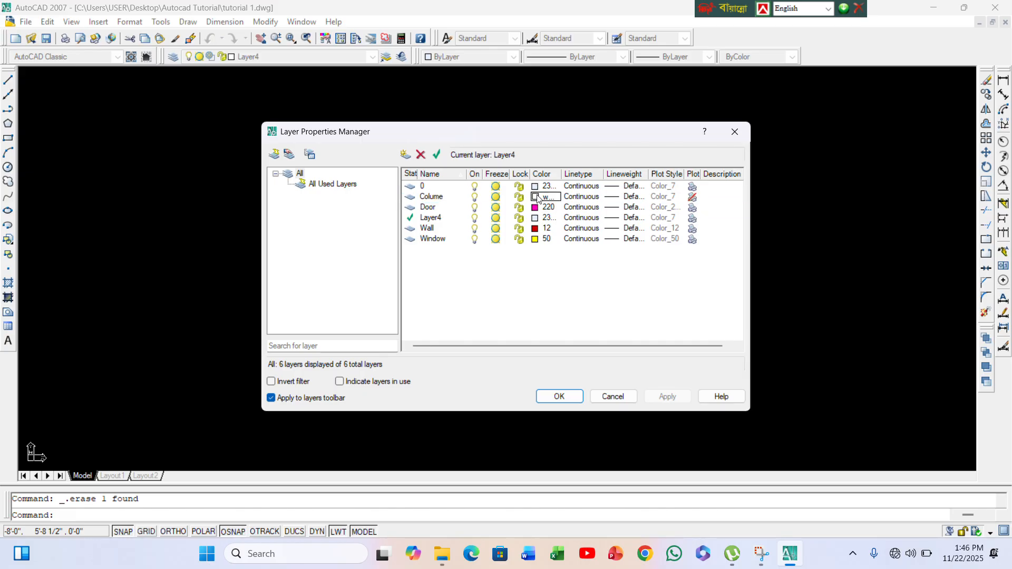
left_click(538, 198)
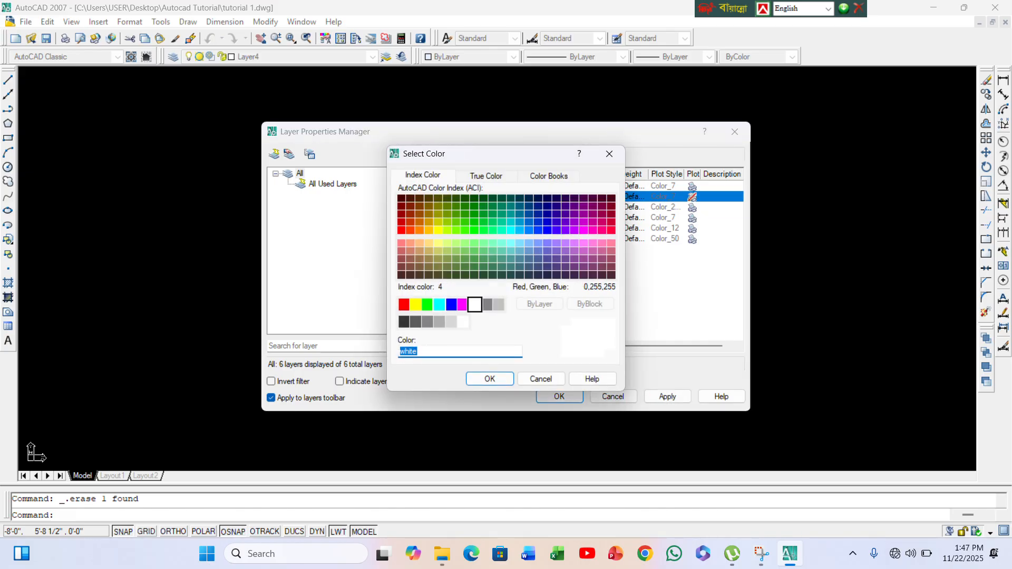
left_click(452, 304)
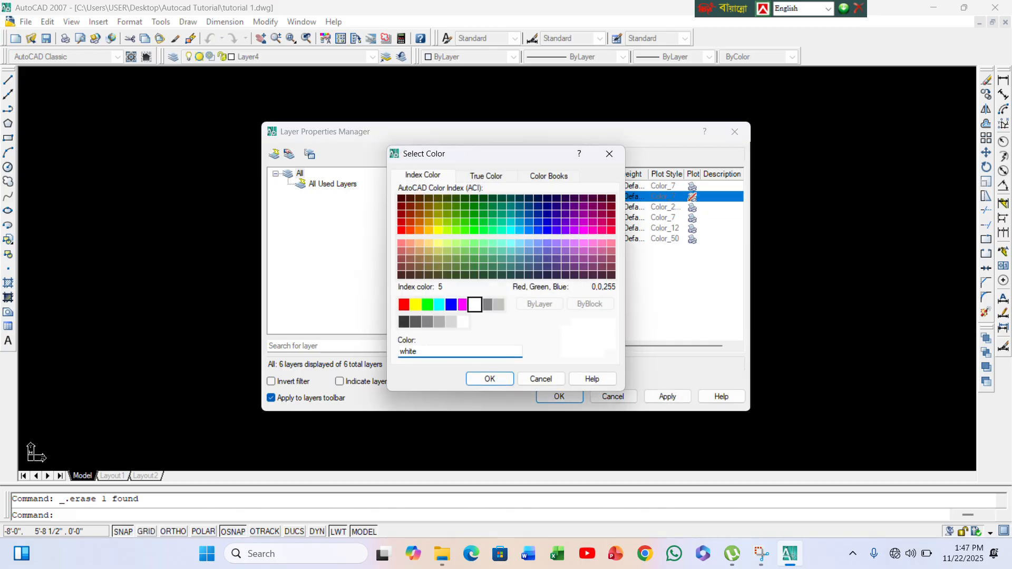
left_click(484, 384)
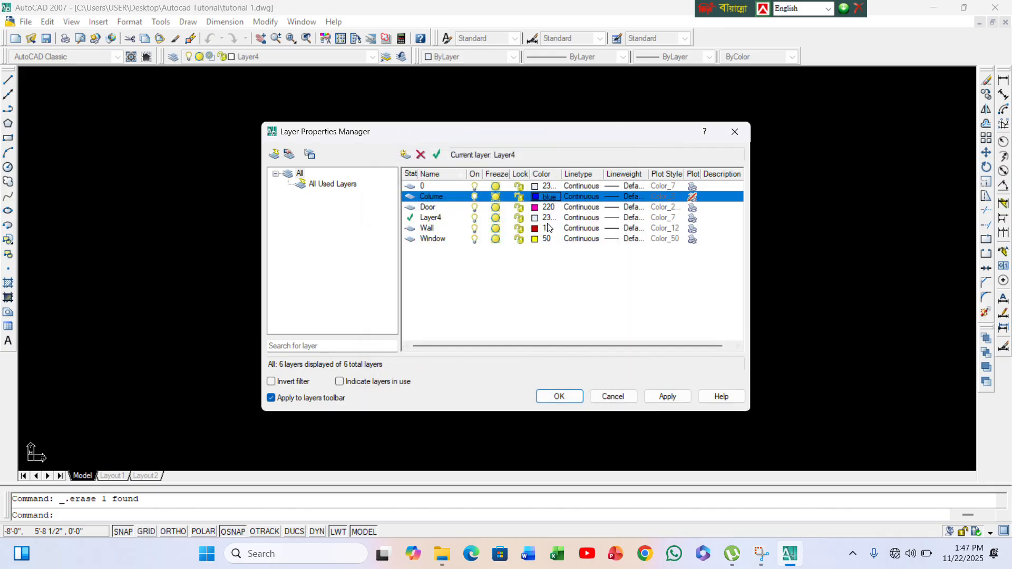
- Assign the Continuous linetype and a 0.50 mm lineweight to the Colume layer
left_click(593, 197)
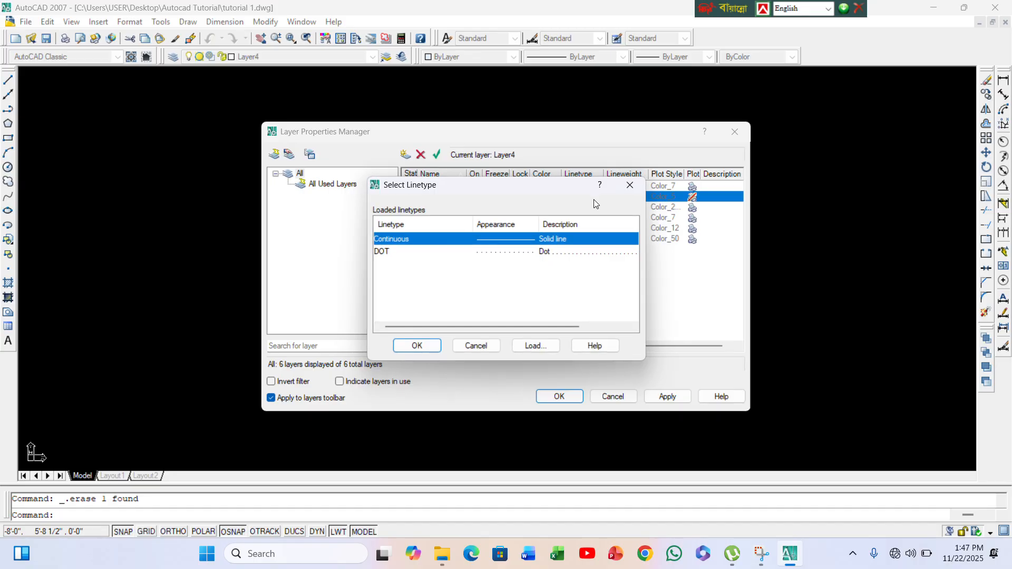
left_click(416, 348)
left_click(637, 197)
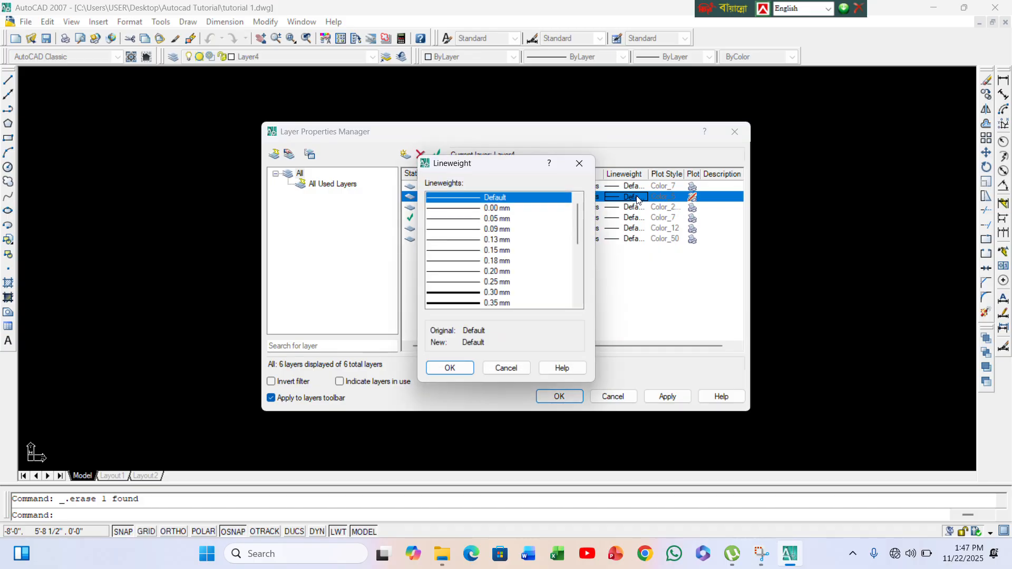
scroll(502, 285, "down", 1)
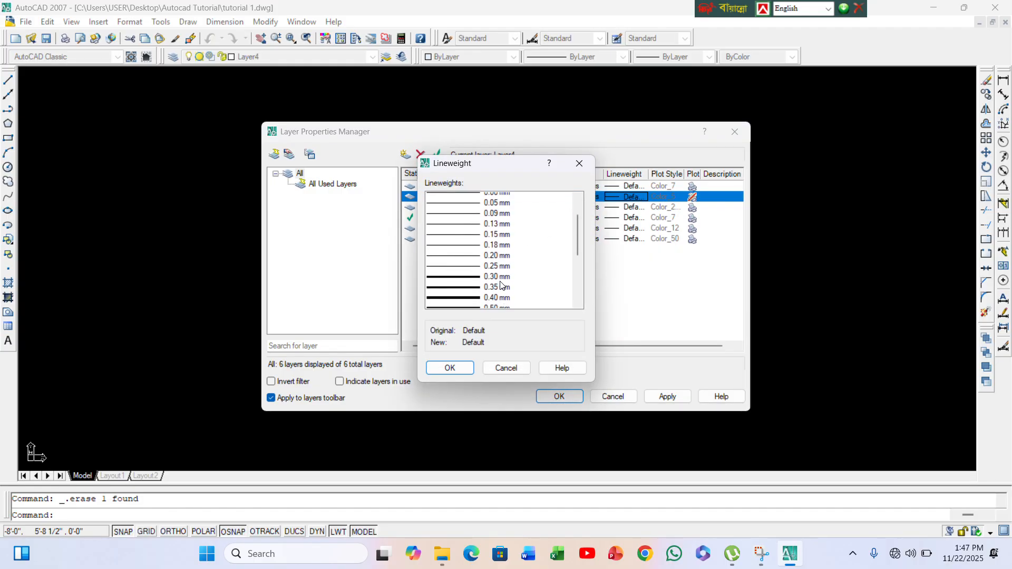
scroll(502, 285, "down", 3)
left_click(496, 230)
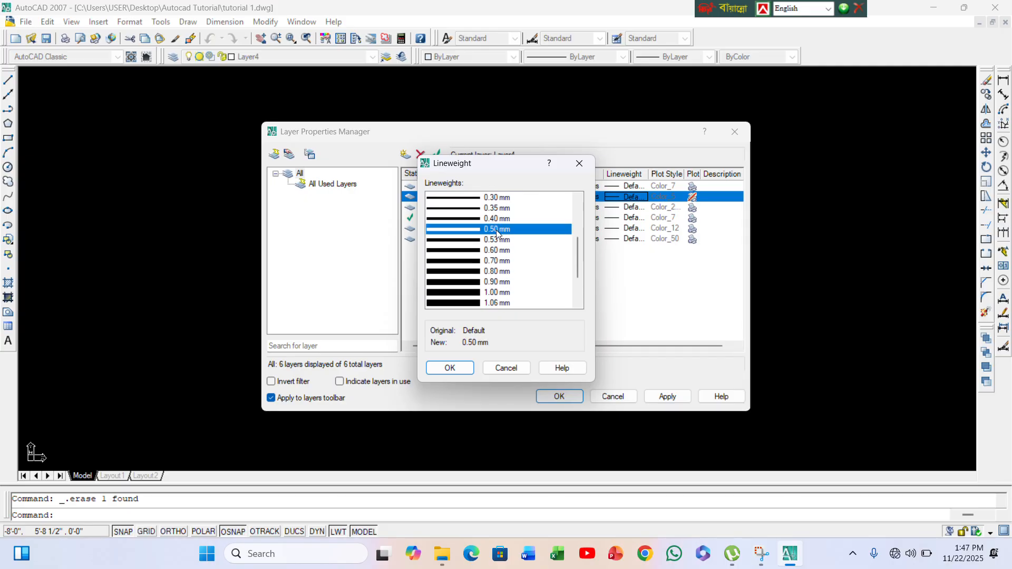
left_click(458, 368)
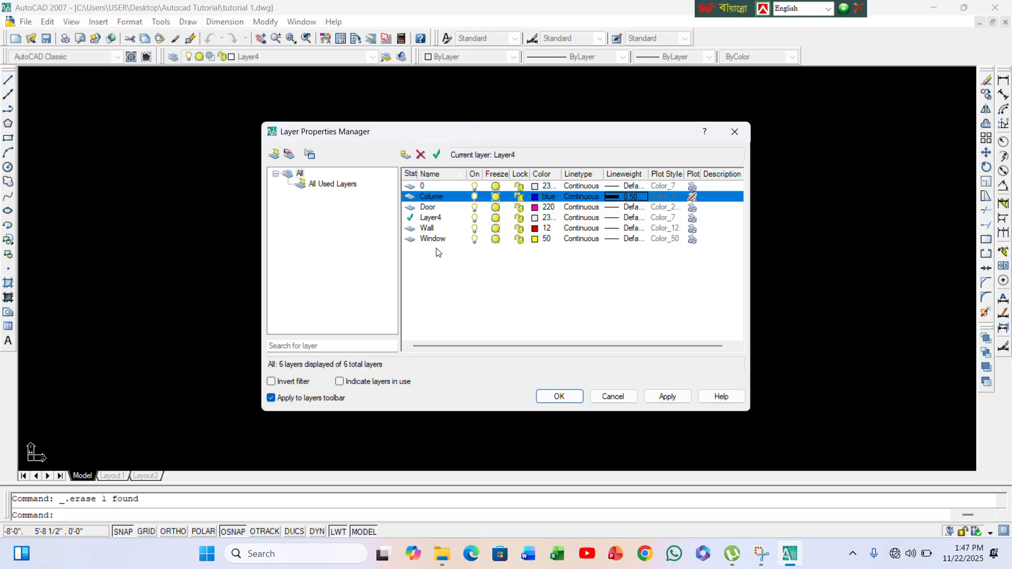
- Create a new layer named Center line and set its color to cyan
key("alt+n")
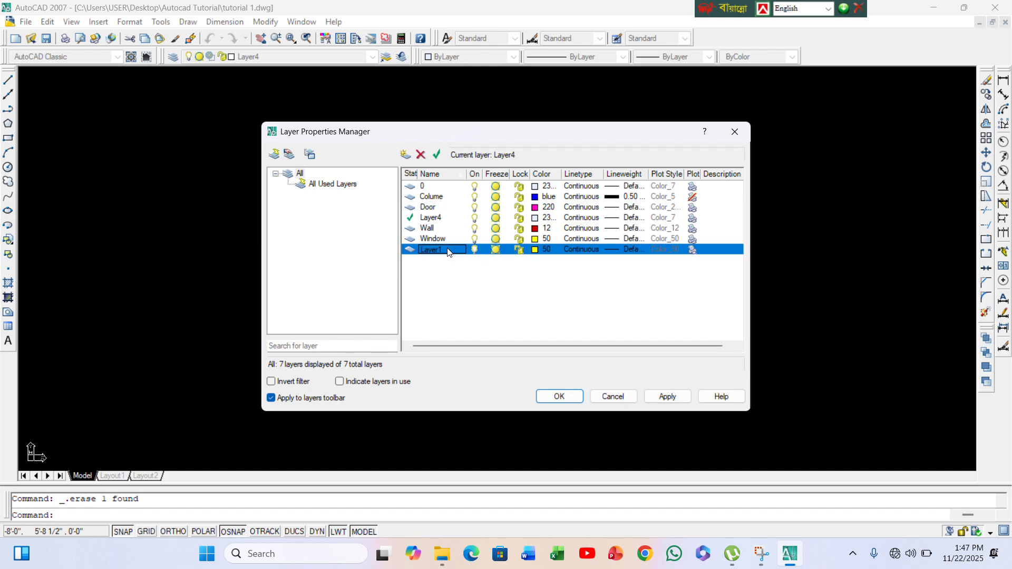
left_click(449, 250)
type("Center line")
left_click(545, 250)
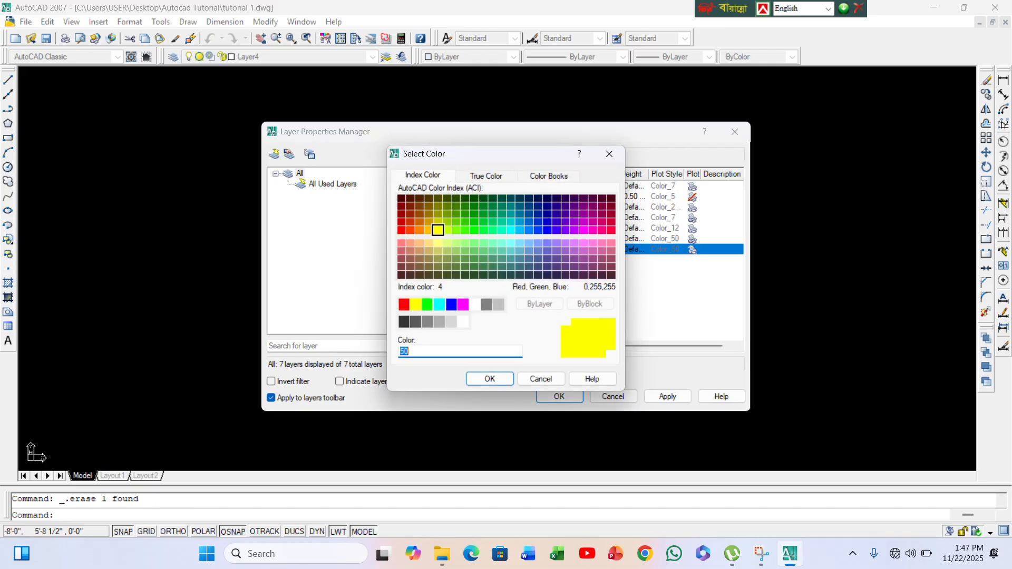
left_click(439, 305)
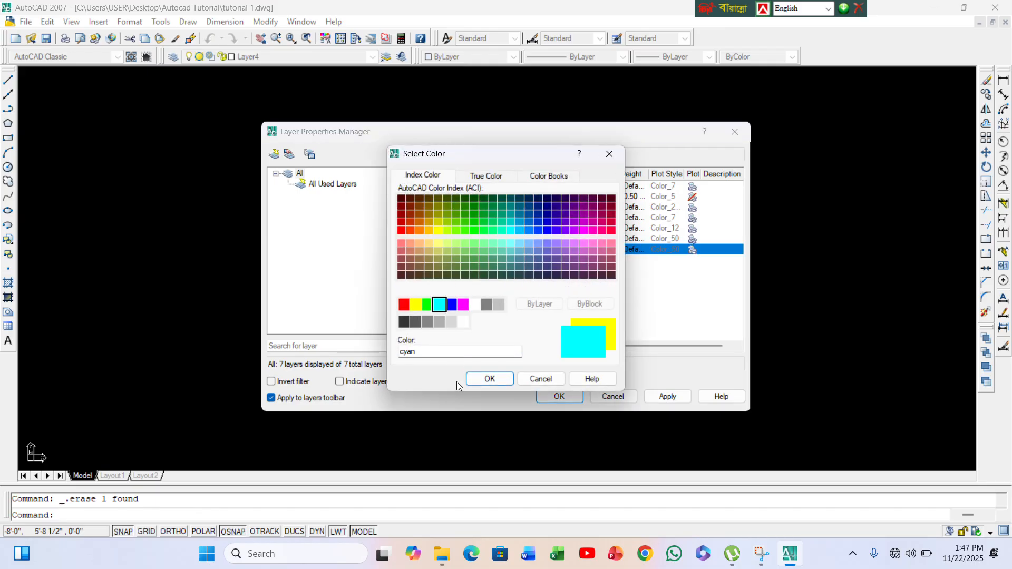
left_click(480, 379)
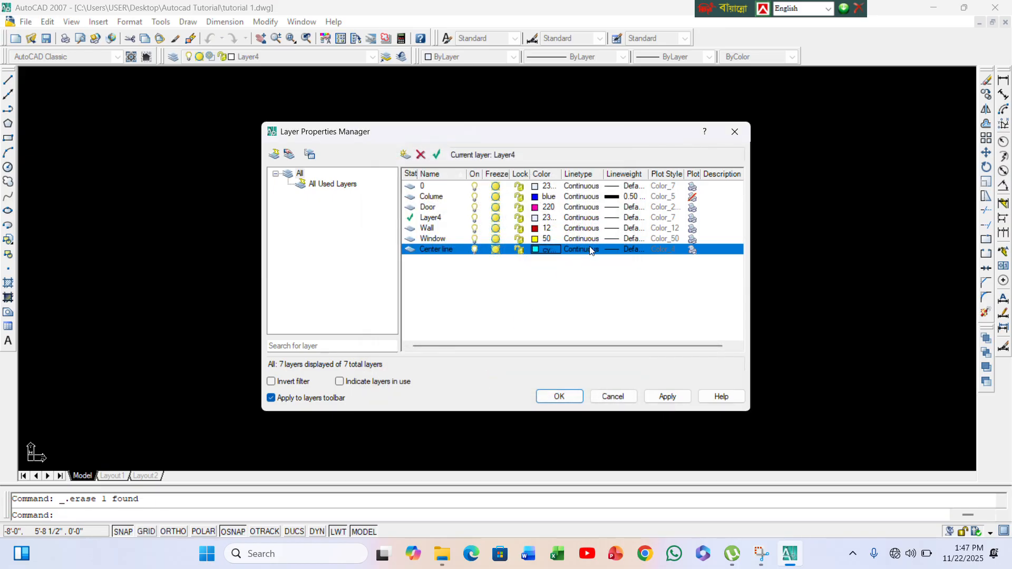
- Load the DASHDOT2 linetype from acad.lin and assign it to the Center line layer
left_click(589, 250)
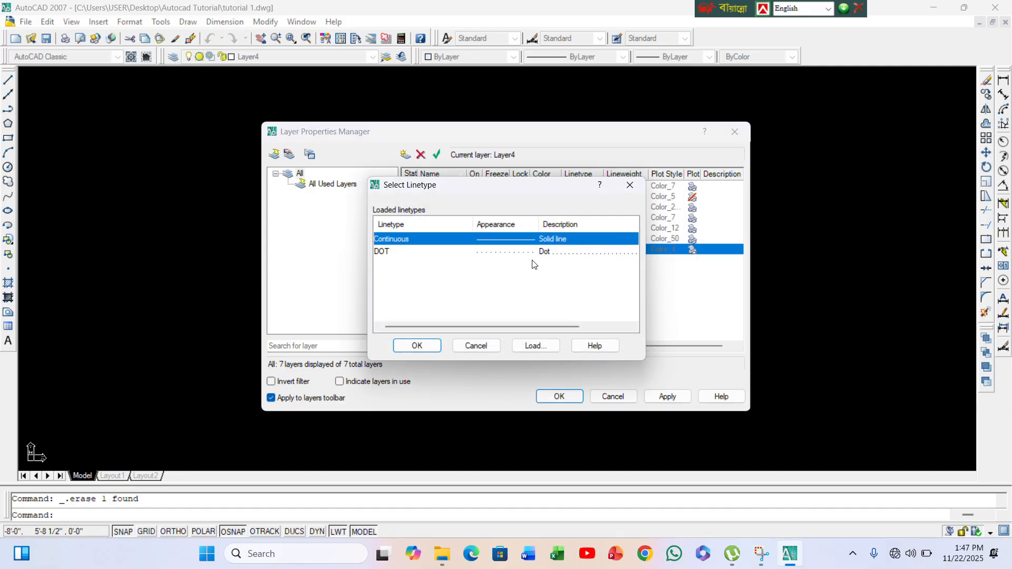
left_click(530, 348)
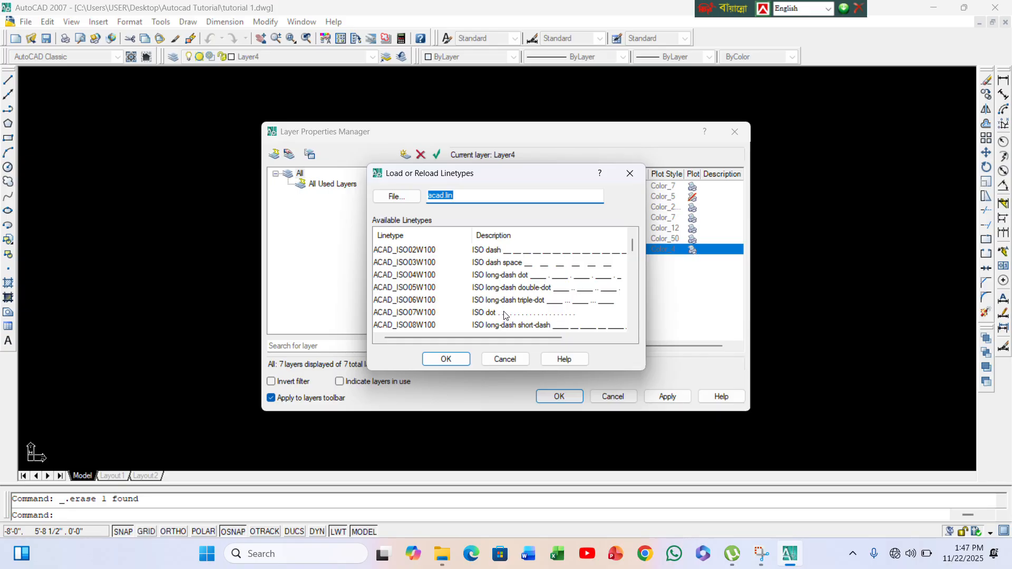
scroll(448, 299, "down", 8)
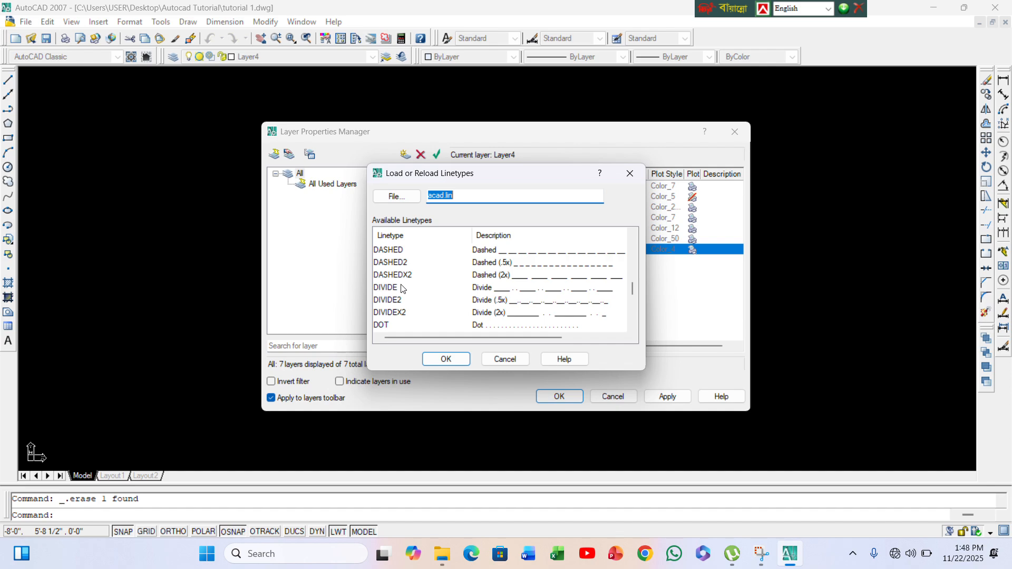
scroll(397, 313, "up", 1)
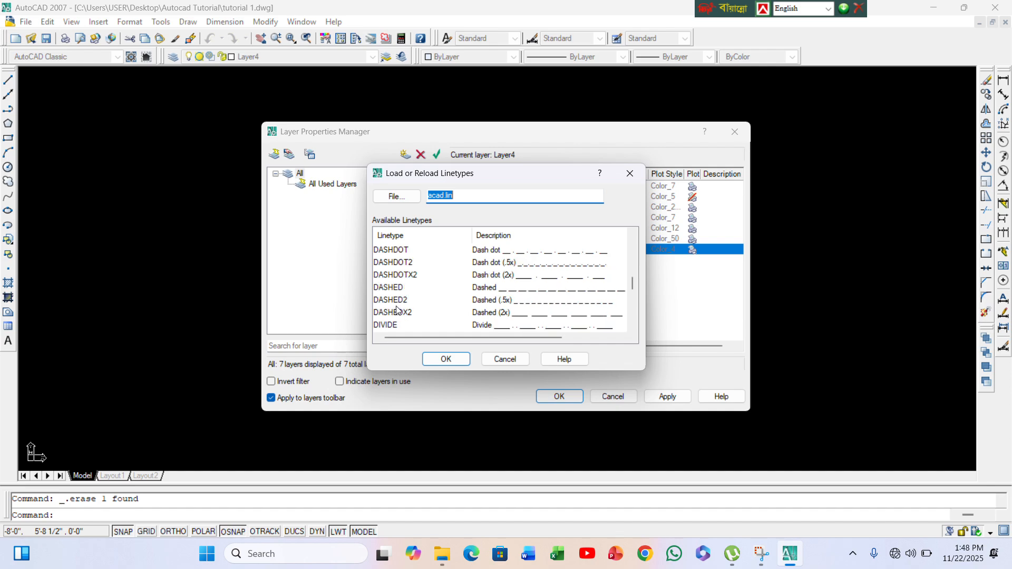
left_click(406, 264)
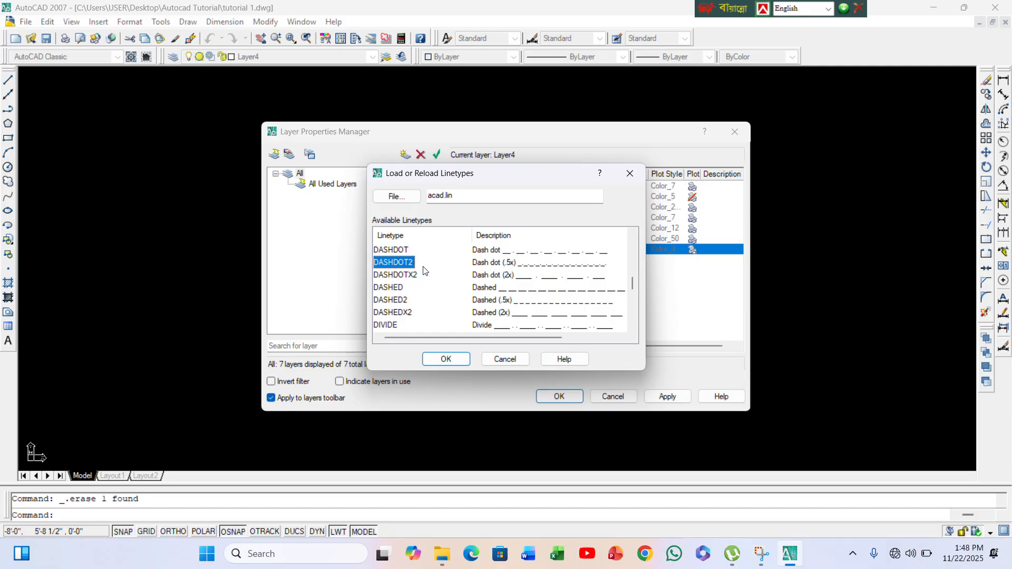
left_click(446, 359)
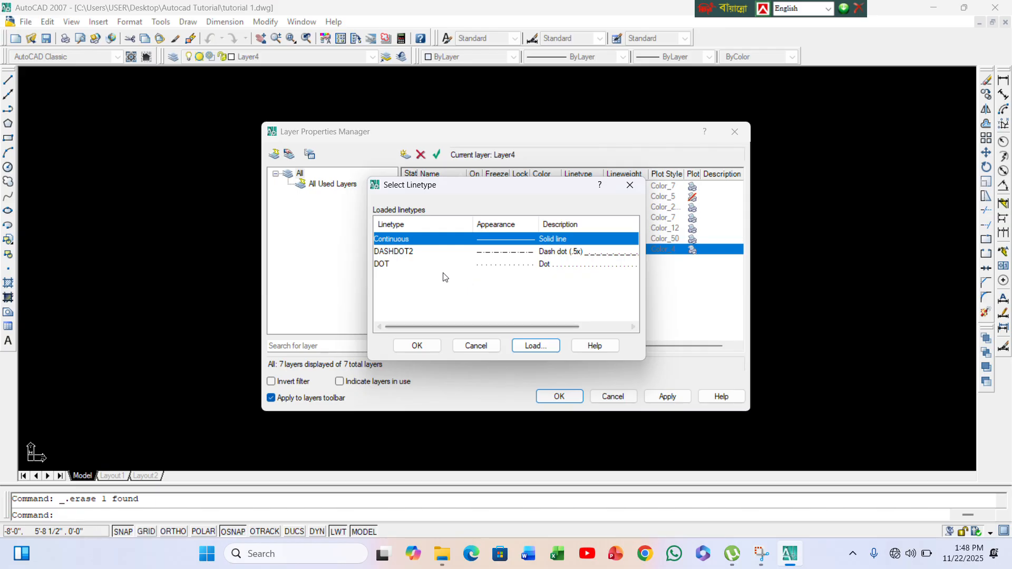
left_click(410, 253)
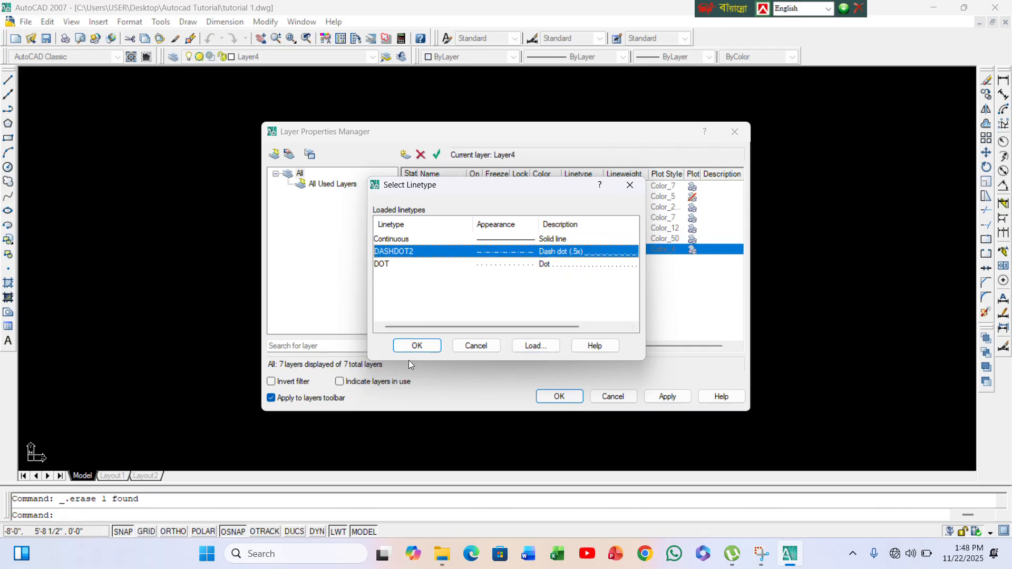
left_click(417, 346)
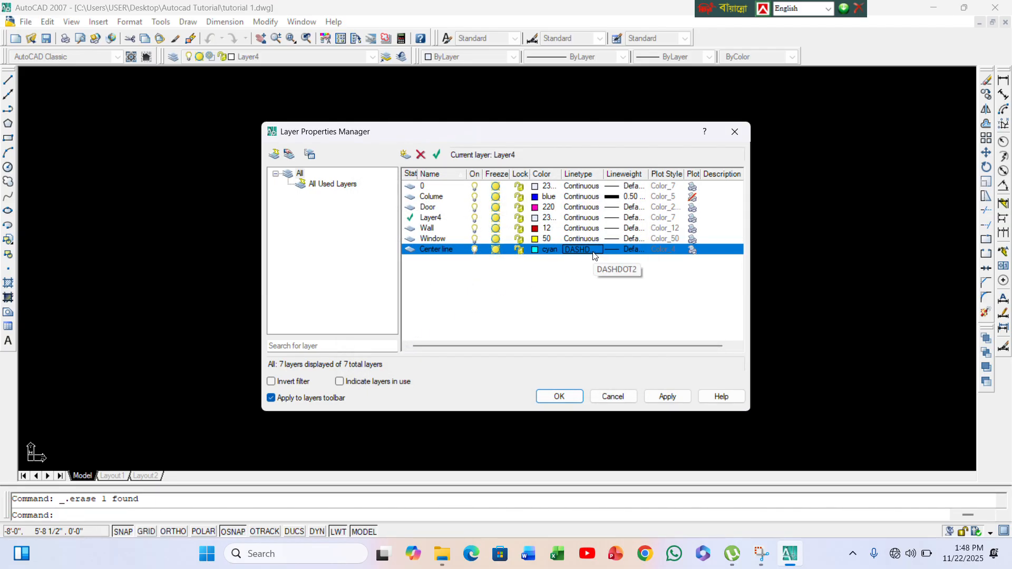
- Set the Center line layer's lineweight to 0.15 mm and accept the layer settings
left_click(630, 251)
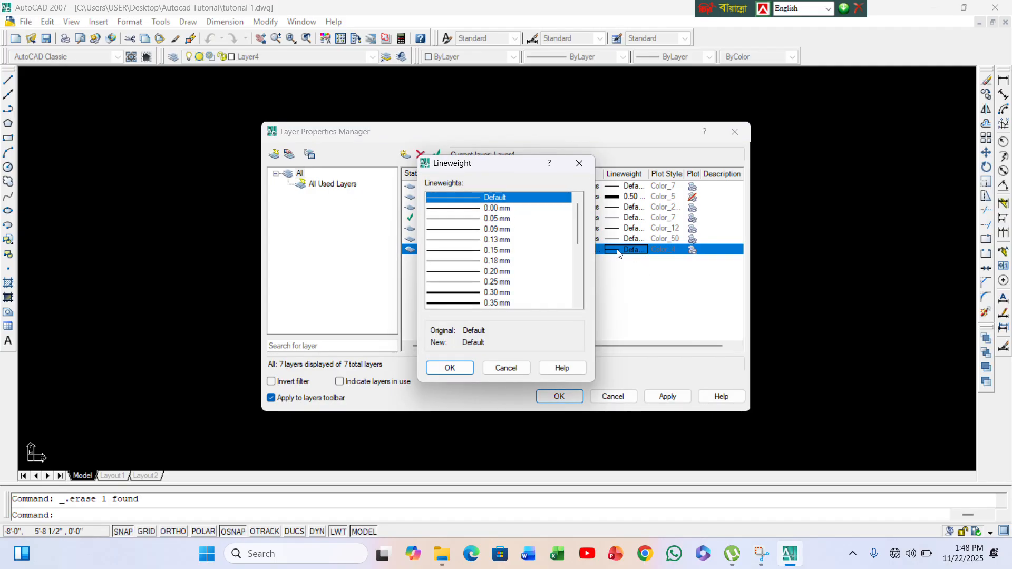
left_click(490, 250)
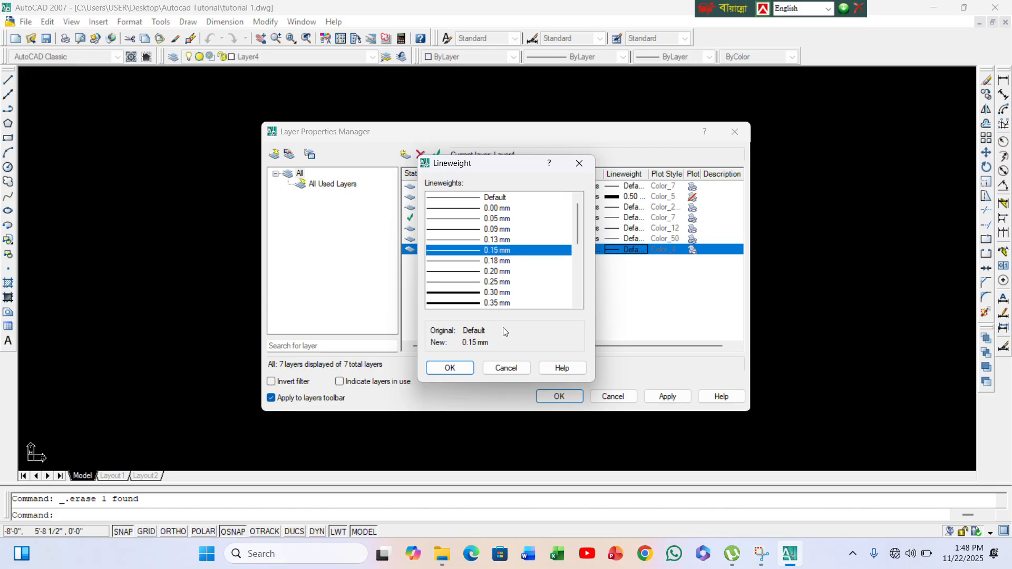
left_click(460, 368)
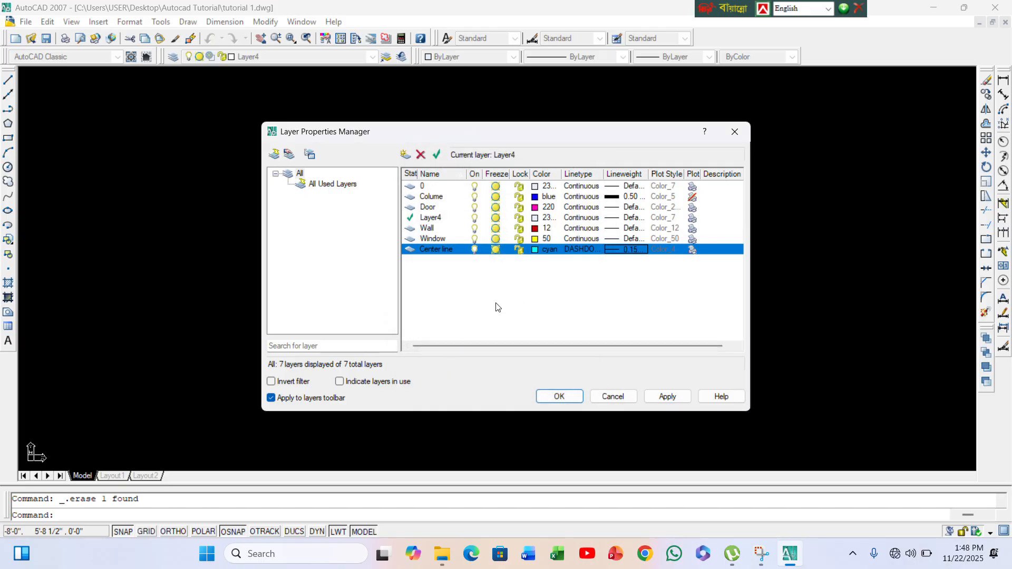
left_click(559, 396)
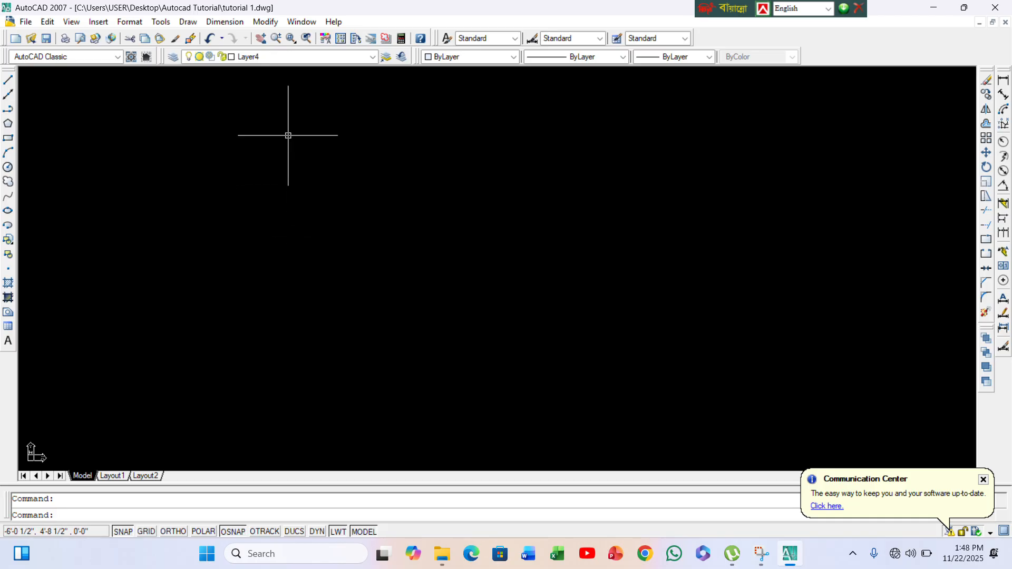
- Make Colume the current layer and draw an open, irregular chain of eight connected line segments on it
left_click(324, 56)
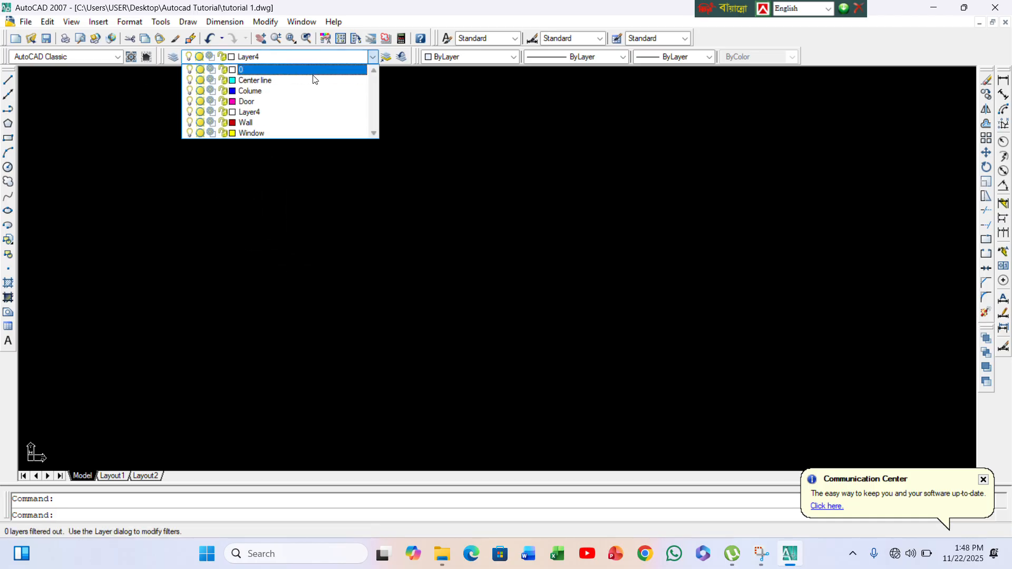
left_click(309, 90)
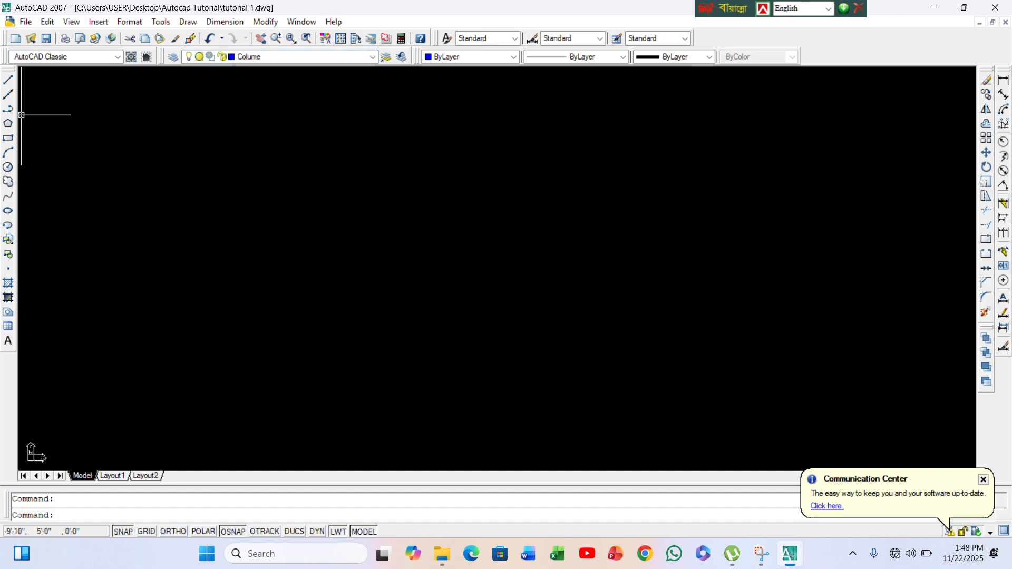
left_click(10, 82)
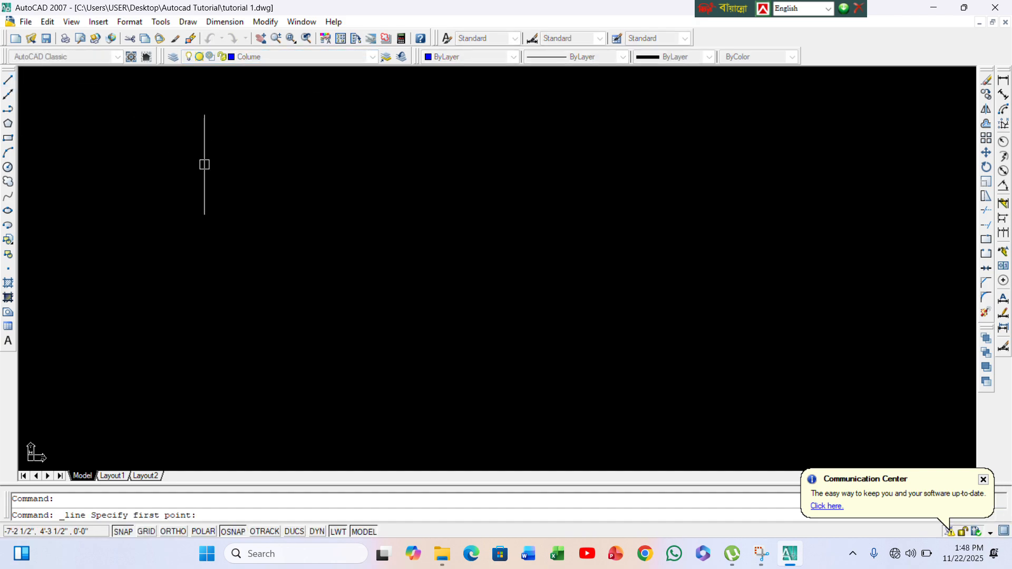
left_click(239, 169)
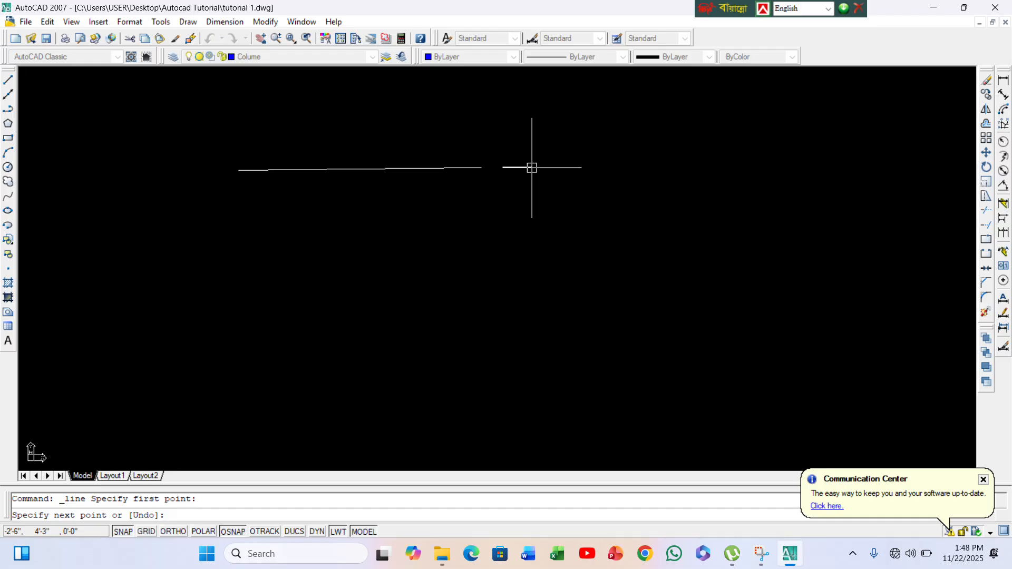
key("XF86AudioRaiseVolume")
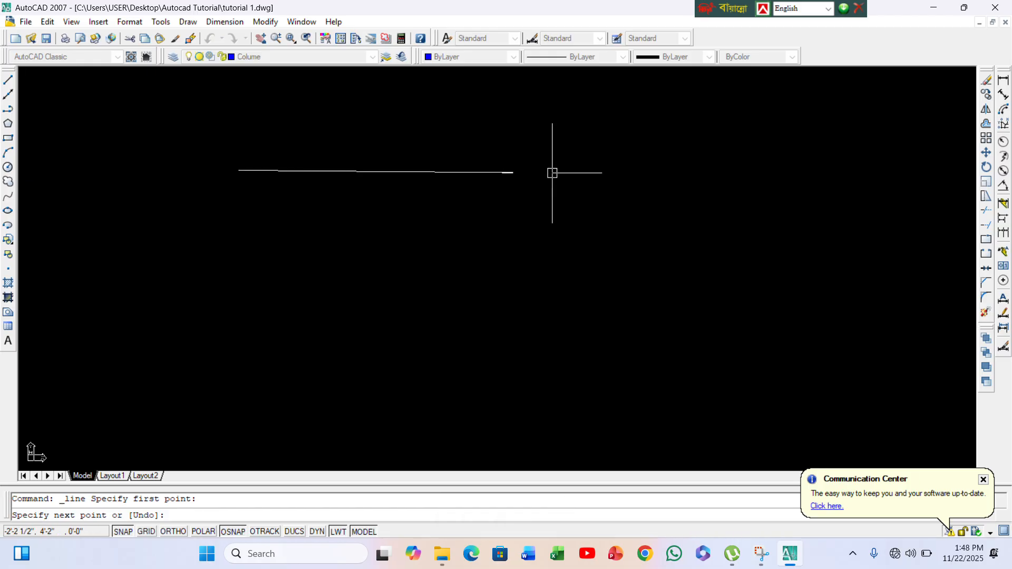
left_click(573, 168)
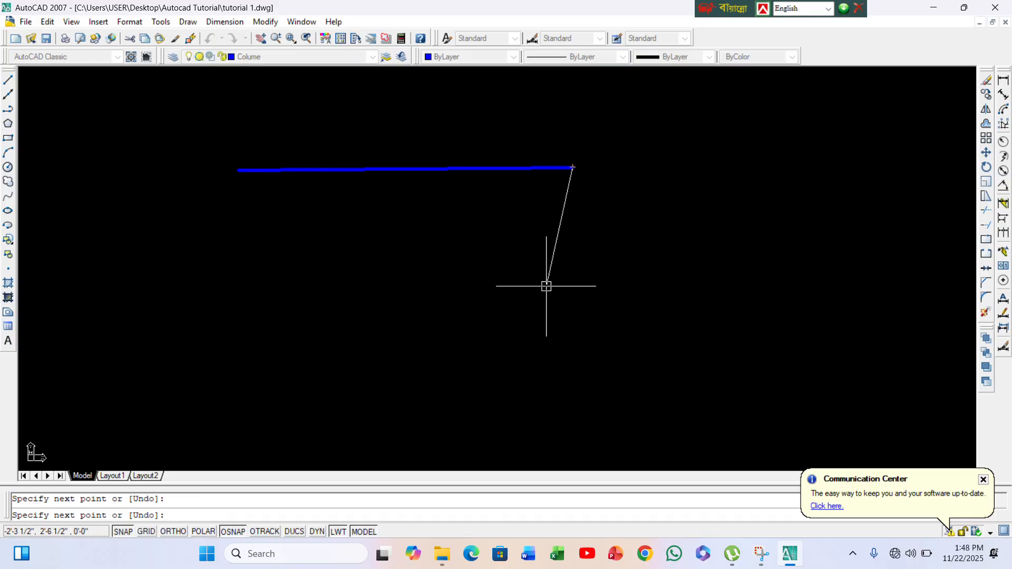
left_click(582, 312)
left_click(437, 324)
left_click(390, 271)
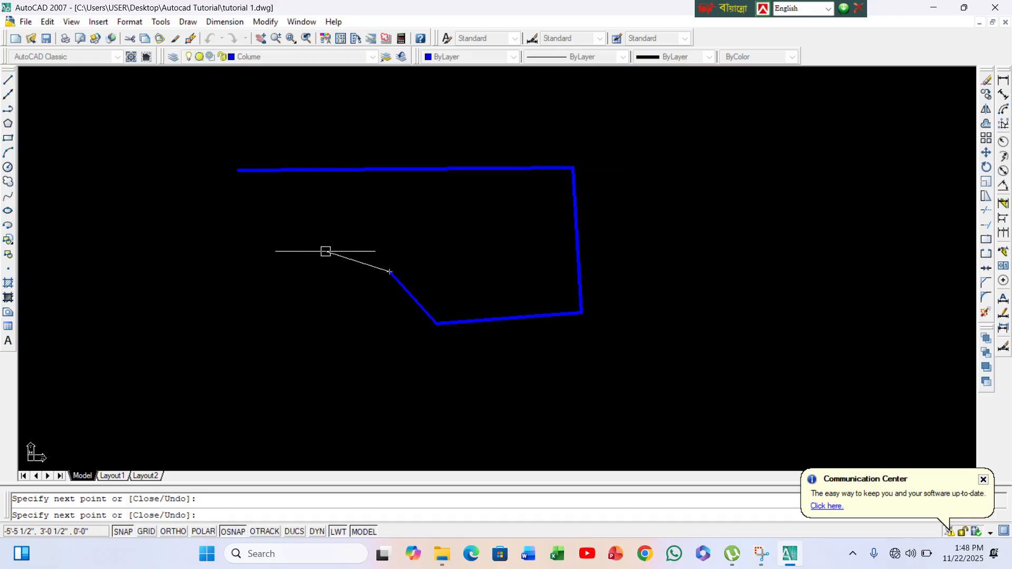
left_click(321, 254)
left_click(273, 323)
left_click(195, 257)
left_click(271, 223)
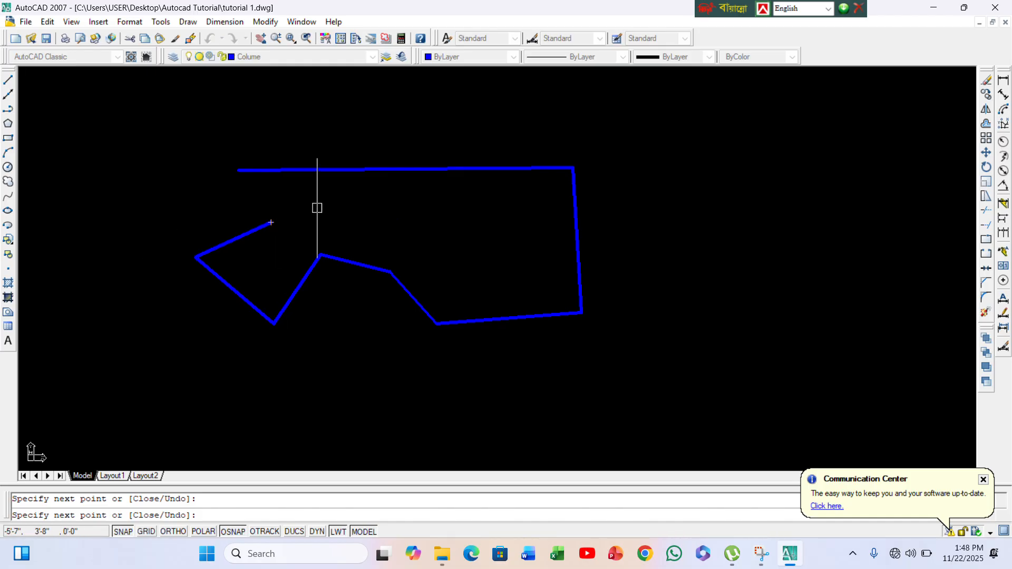
key("Escape")
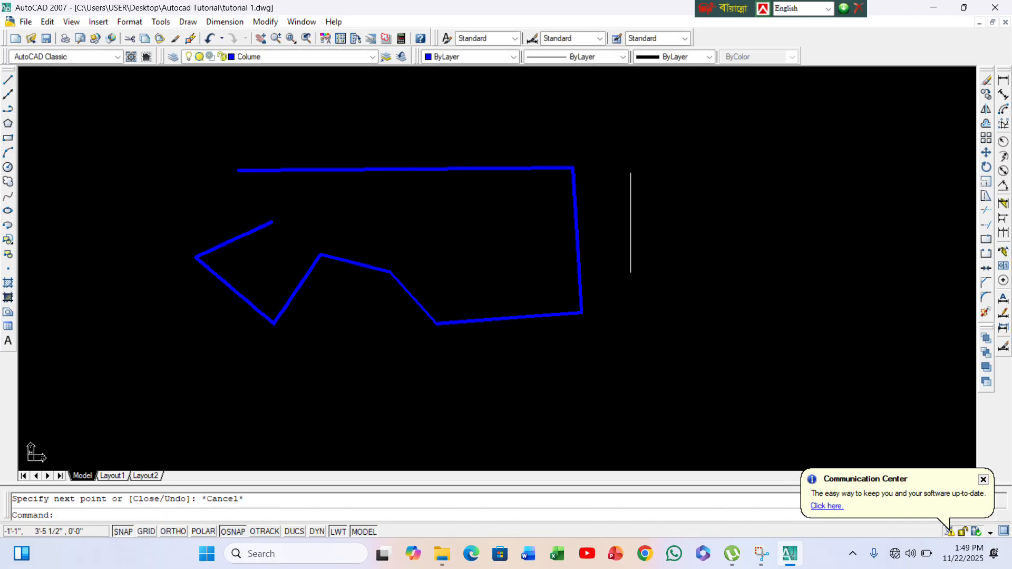
- Draw a narrow upright four-sided outline of connected lines to the right of the eight-segment chain
type("l")
key("Return")
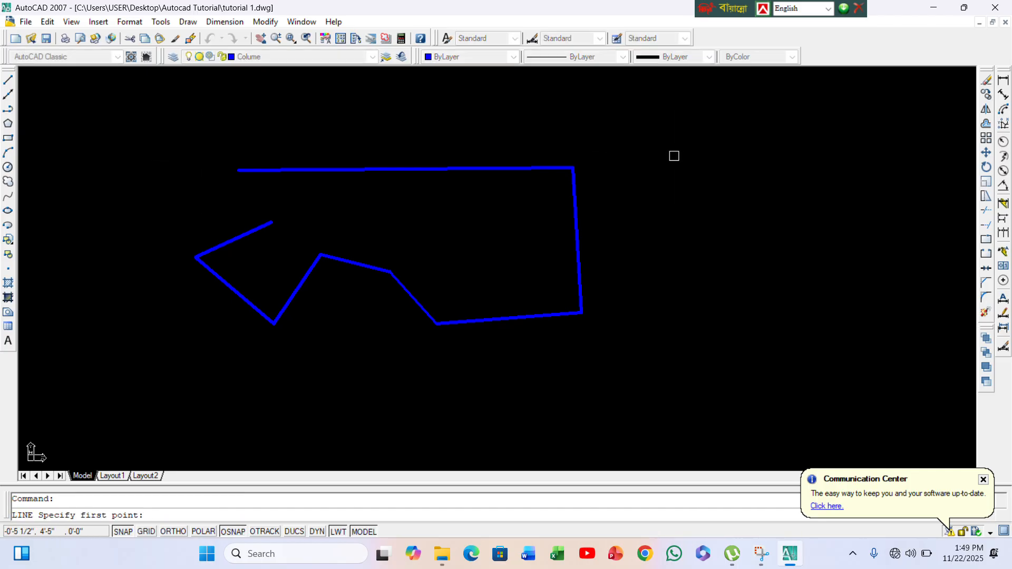
left_click(672, 155)
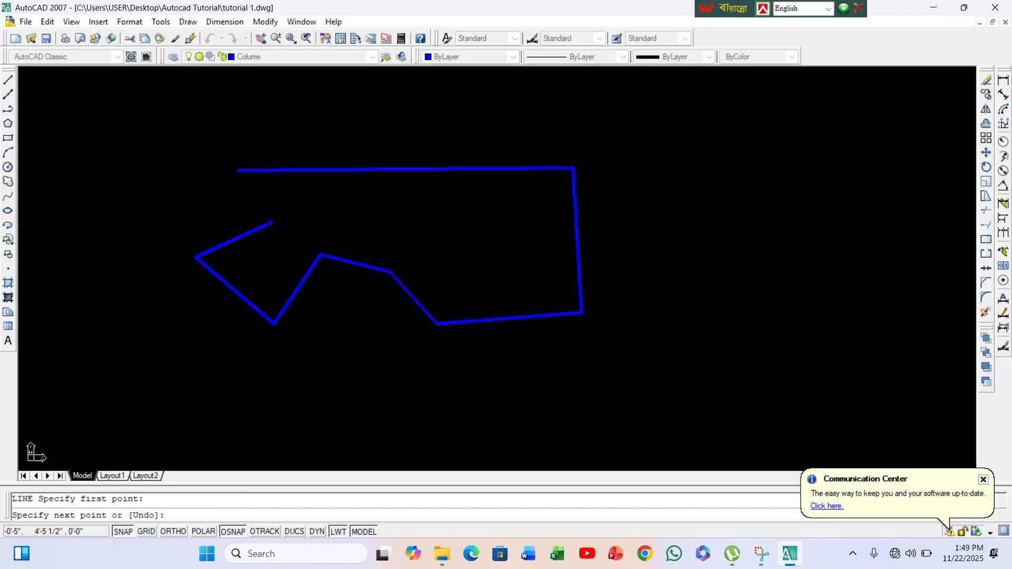
left_click(784, 153)
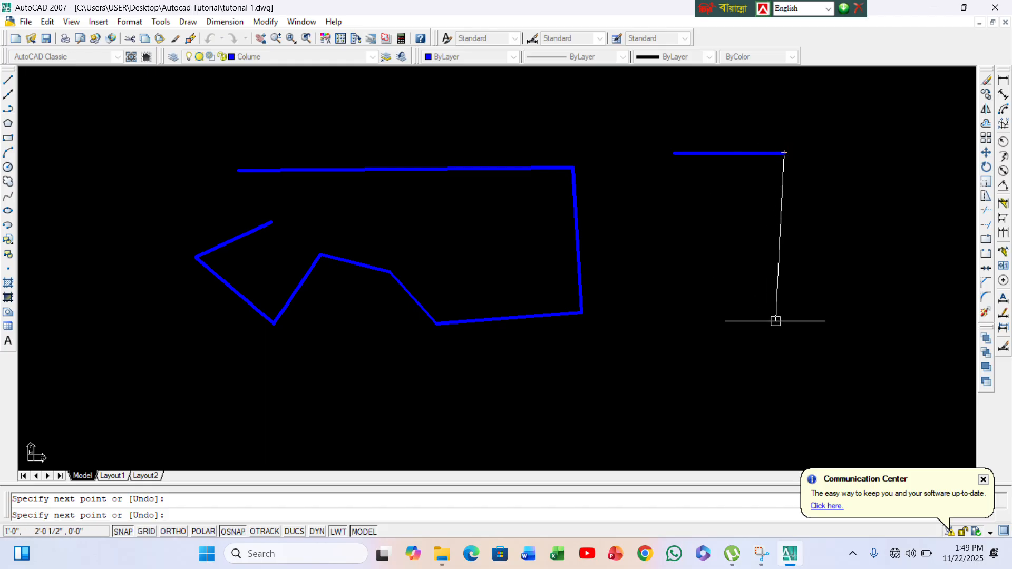
left_click(796, 321)
left_click(706, 318)
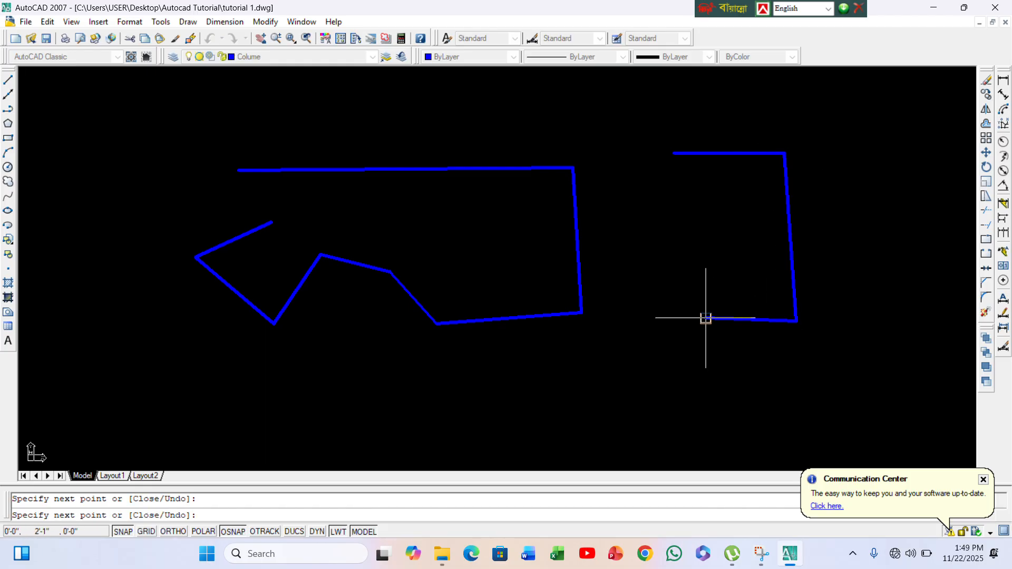
left_click(695, 153)
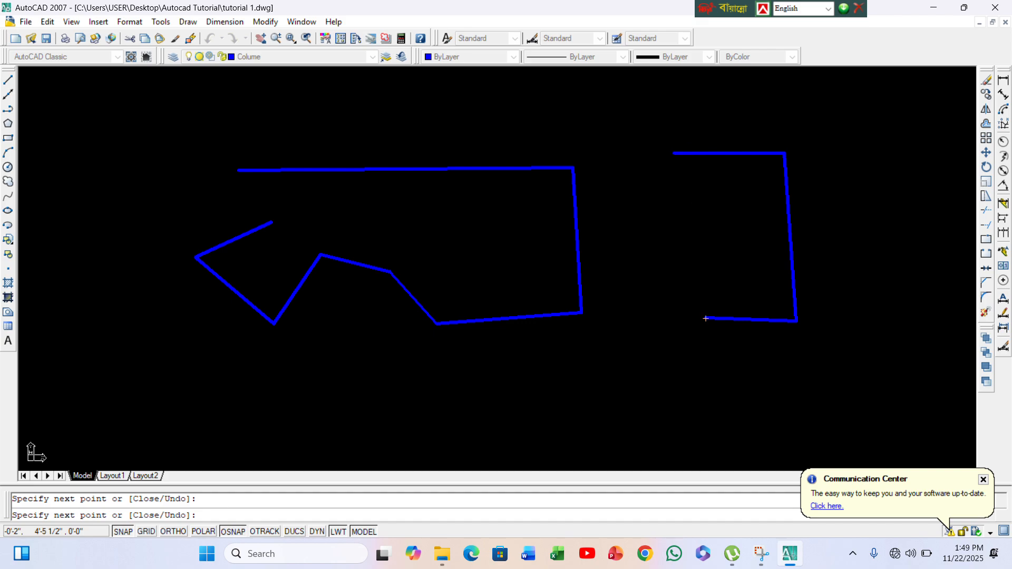
key("Escape")
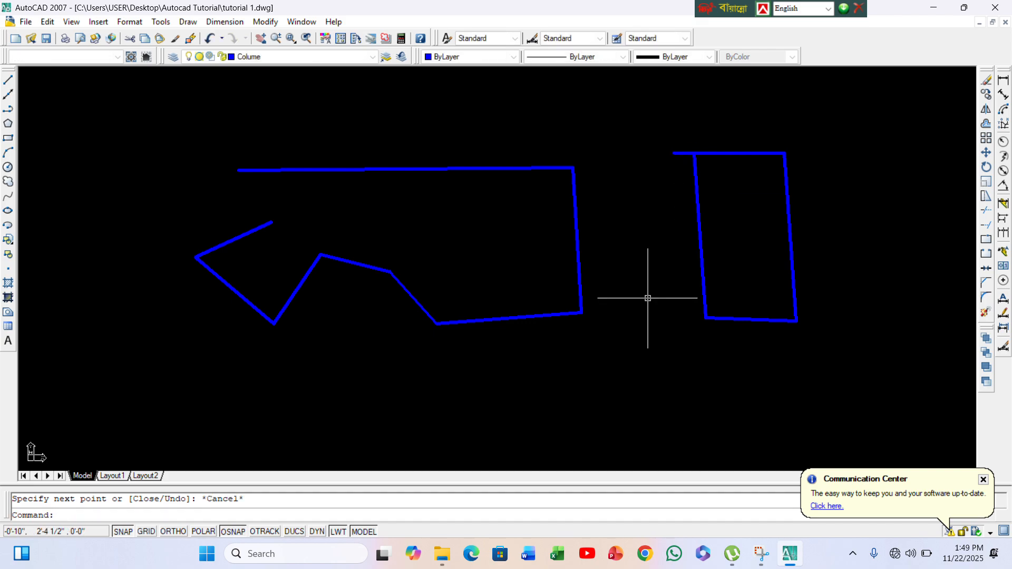
- Delete the four-sided outline and the eight-segment line chain to empty the drawing area
left_click(663, 129)
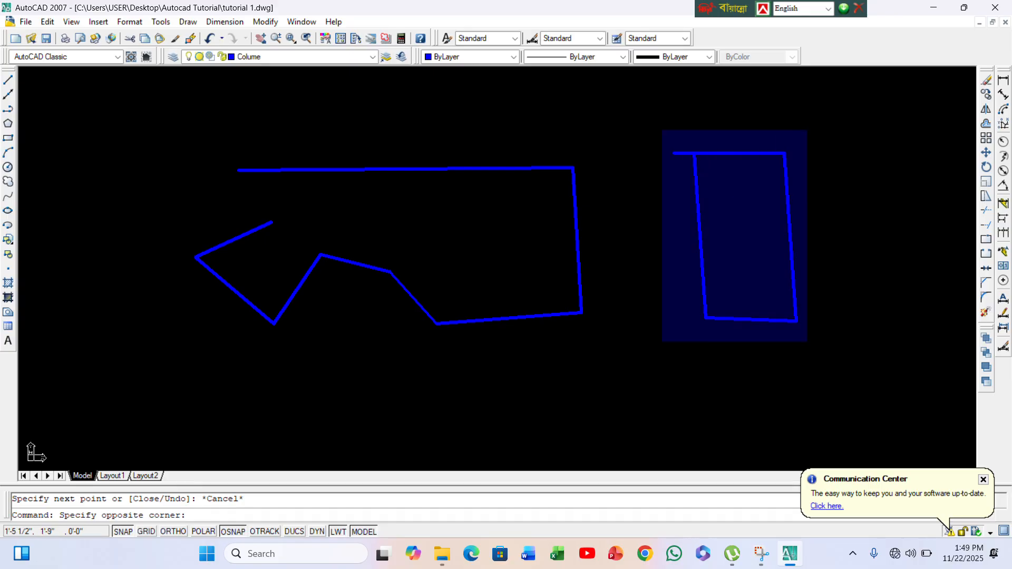
left_click(838, 377)
key("Delete")
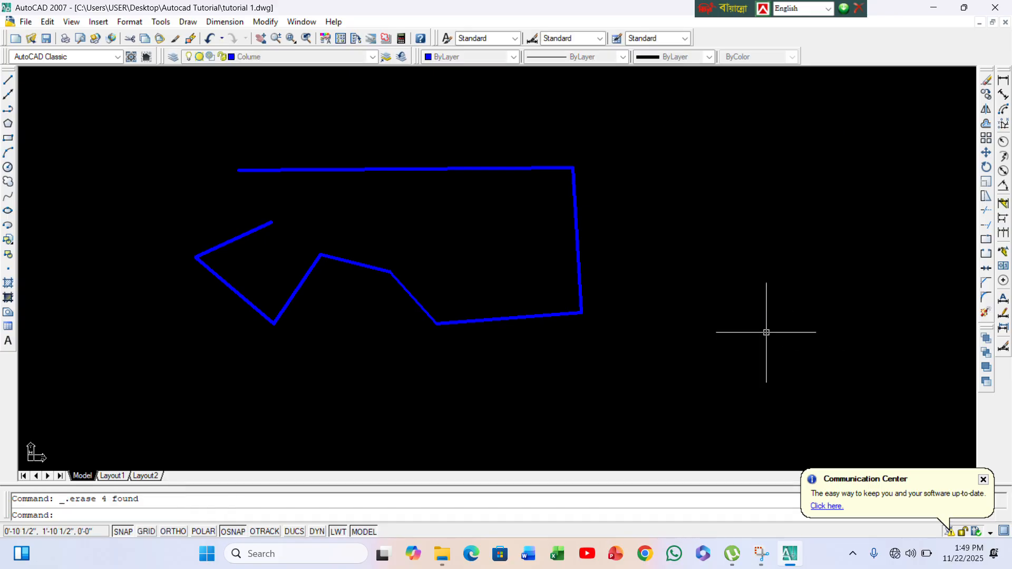
left_click(183, 128)
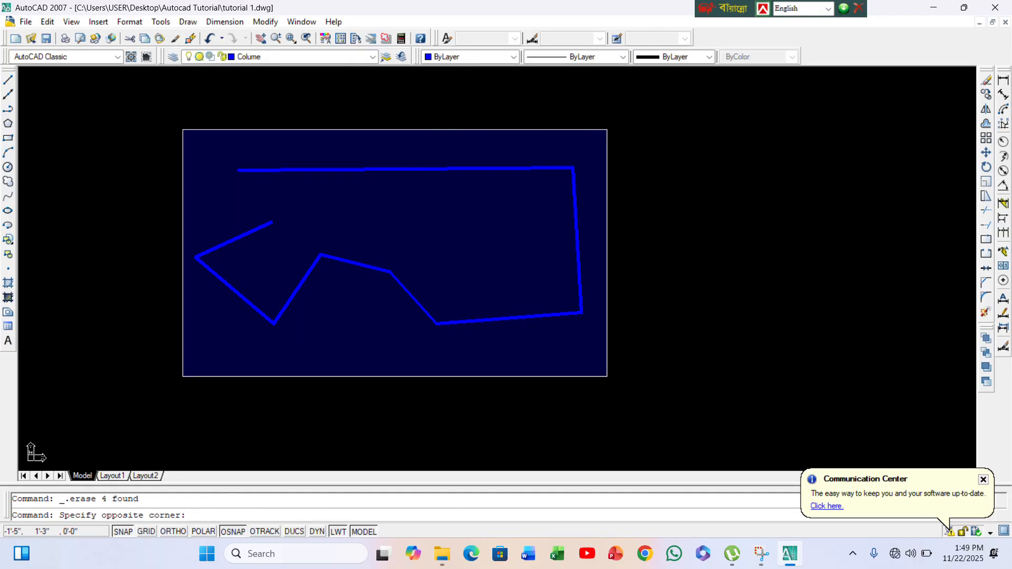
left_click(606, 374)
key("Delete")
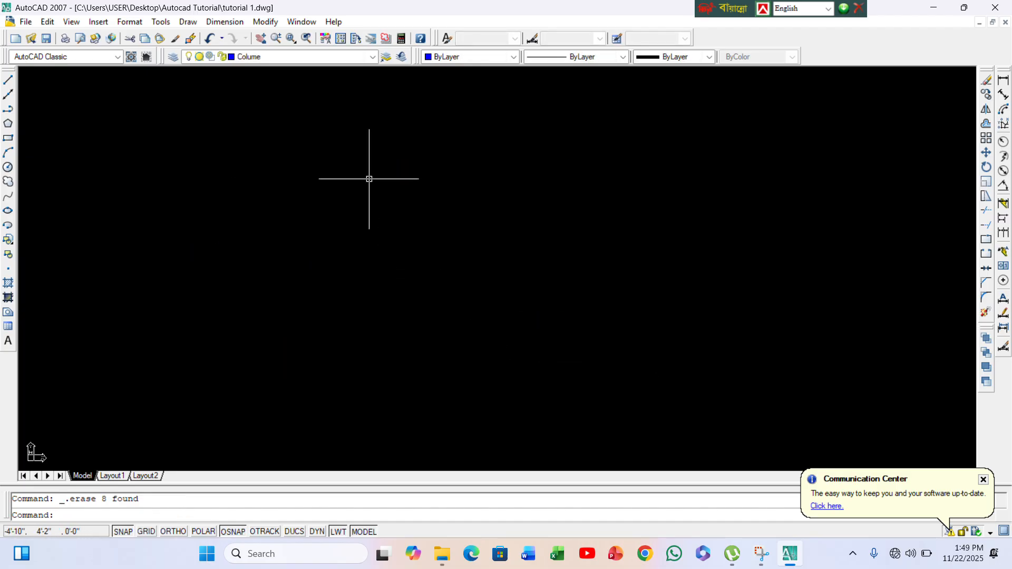
- Make Center line the current layer and draw an open, irregular chain of ten connected line segments across the drawing area
left_click(368, 58)
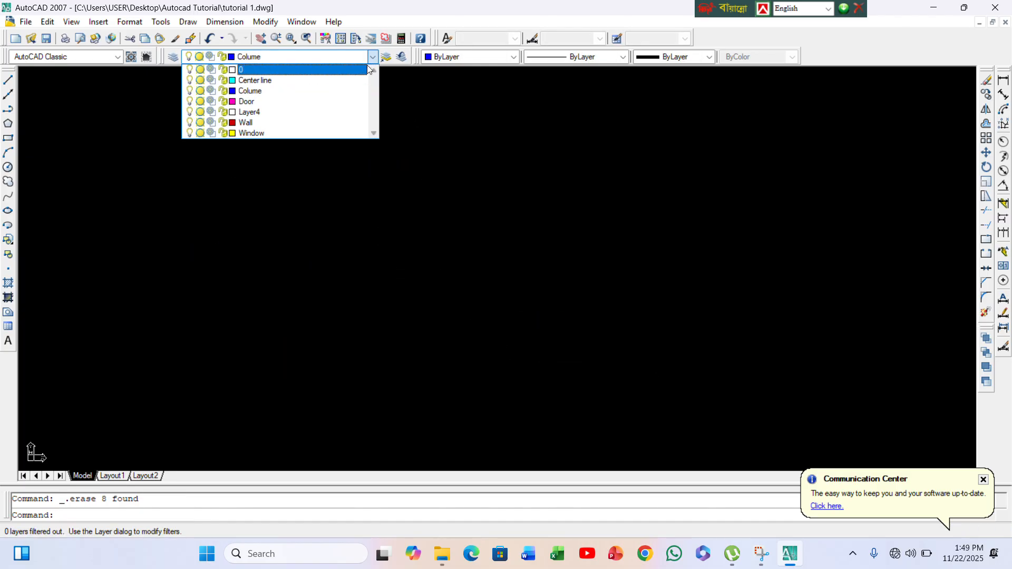
left_click(315, 80)
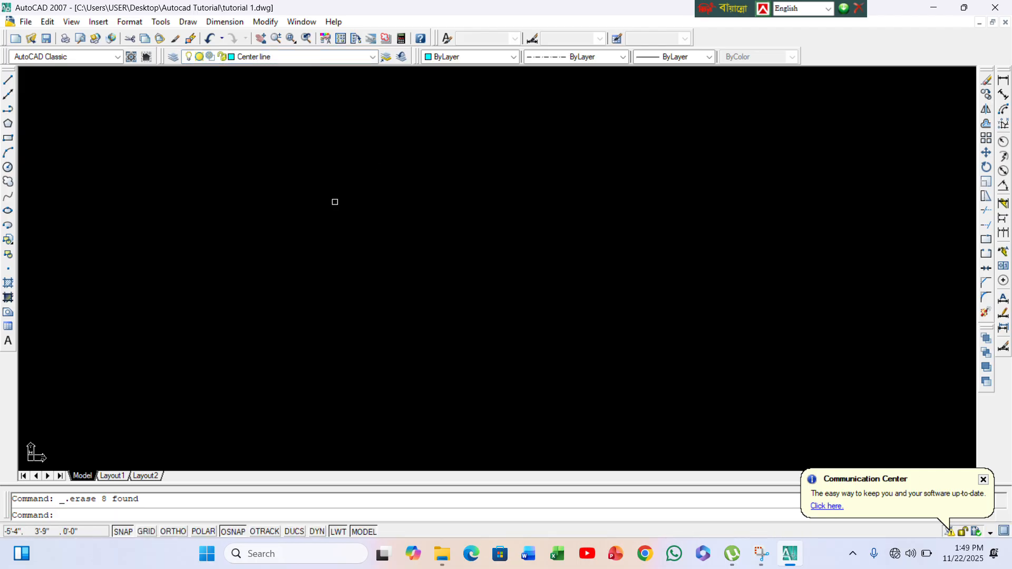
left_click(8, 81)
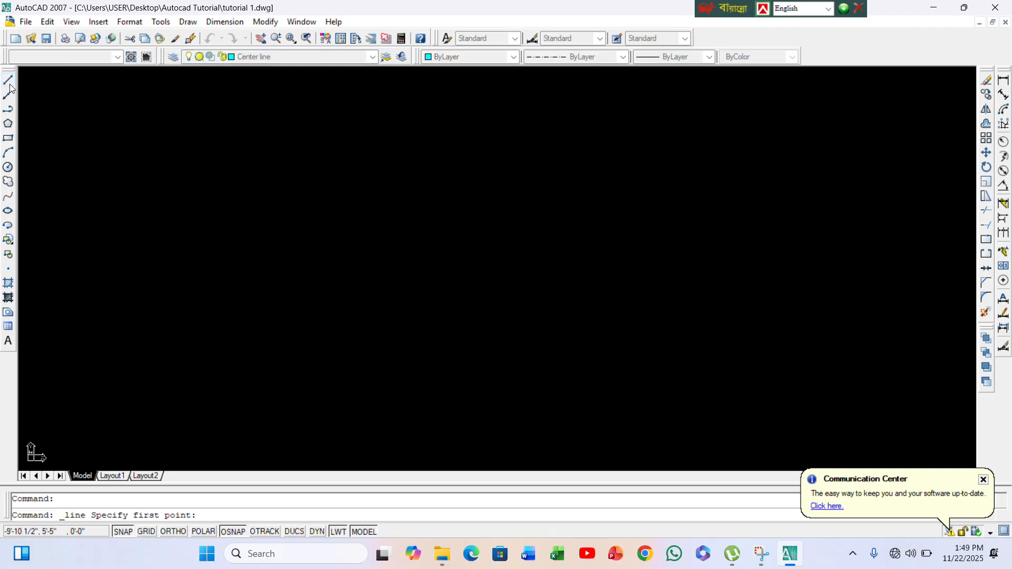
left_click(296, 207)
left_click(605, 199)
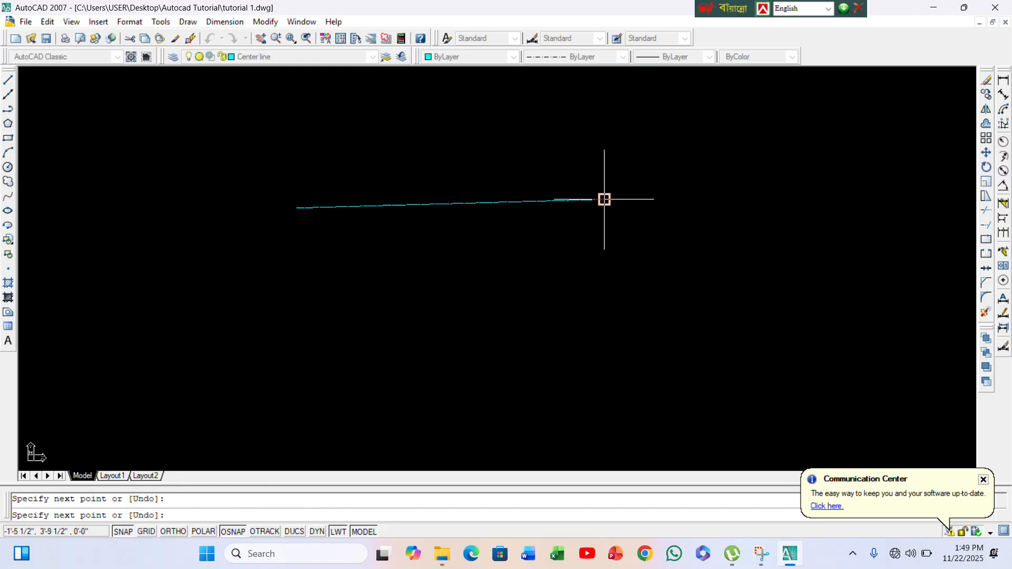
left_click(606, 289)
left_click(607, 312)
left_click(335, 341)
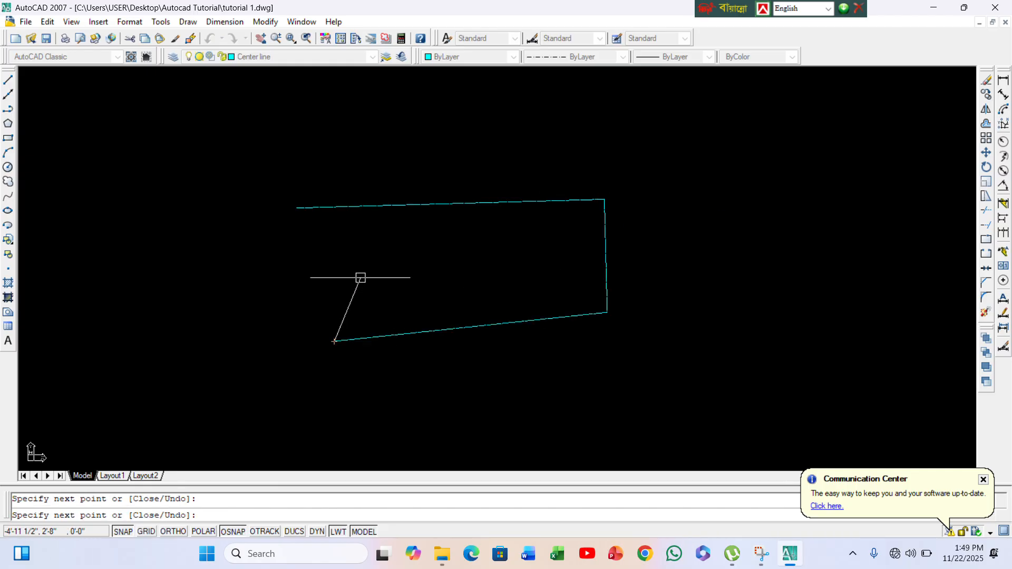
left_click(360, 272)
left_click(197, 264)
left_click(222, 170)
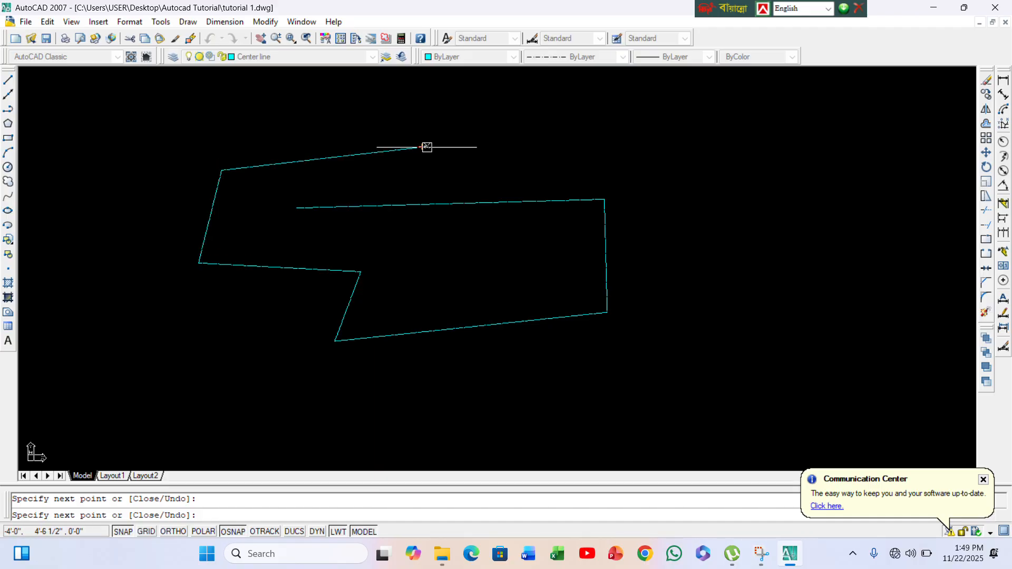
left_click(419, 147)
left_click(672, 147)
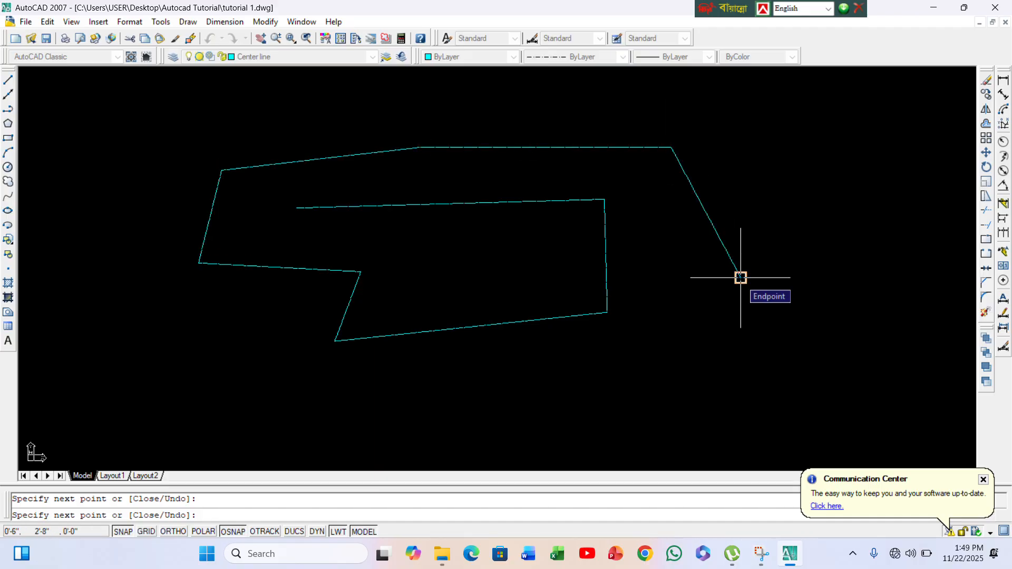
left_click(741, 278)
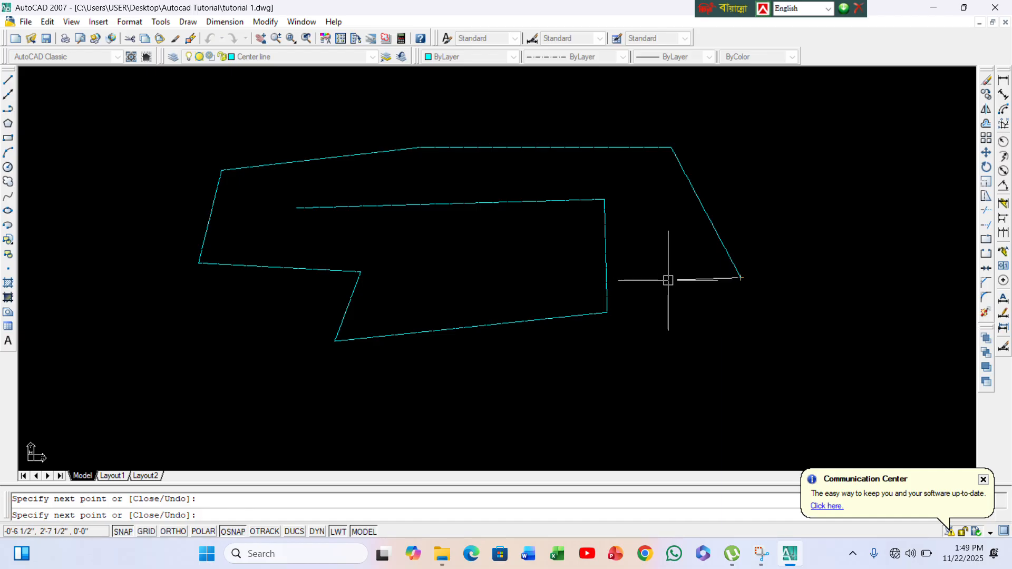
key("super+l")
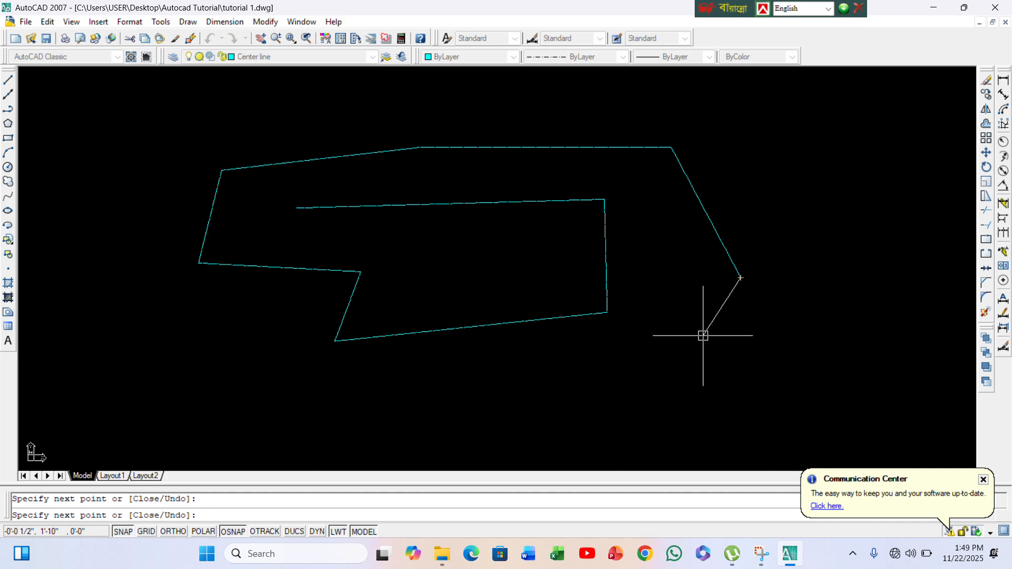
key("Escape")
- Delete the whole ten-segment center line chain
left_click(166, 107)
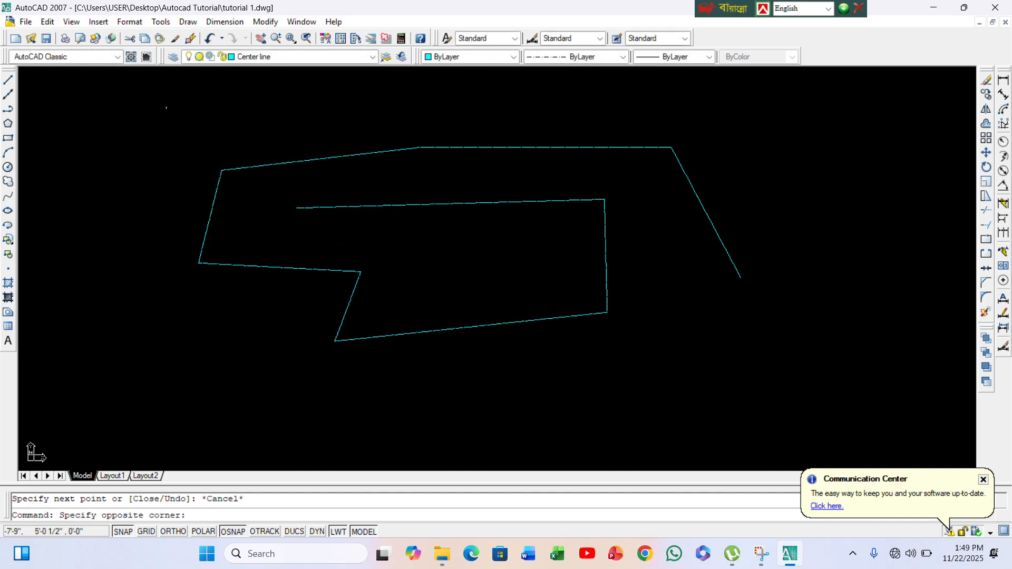
left_click(746, 418)
key("Delete")
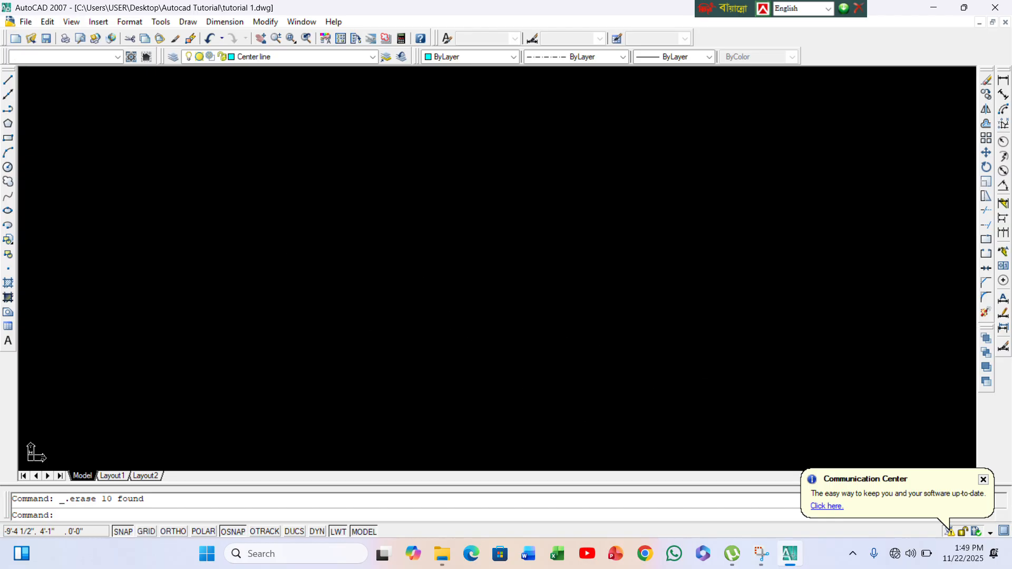
left_click(71, 22)
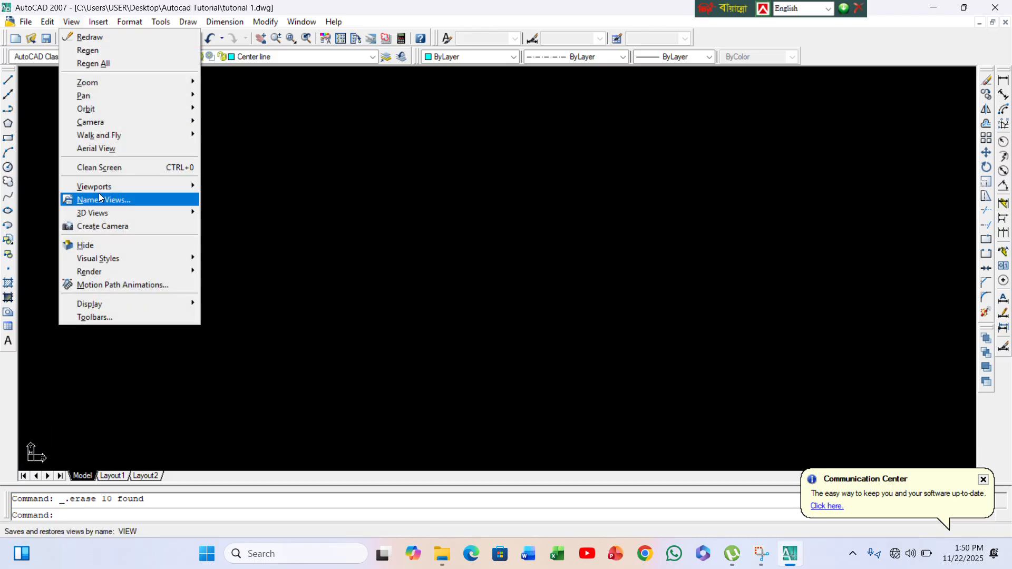
mouse_move(113, 307)
mouse_move(243, 308)
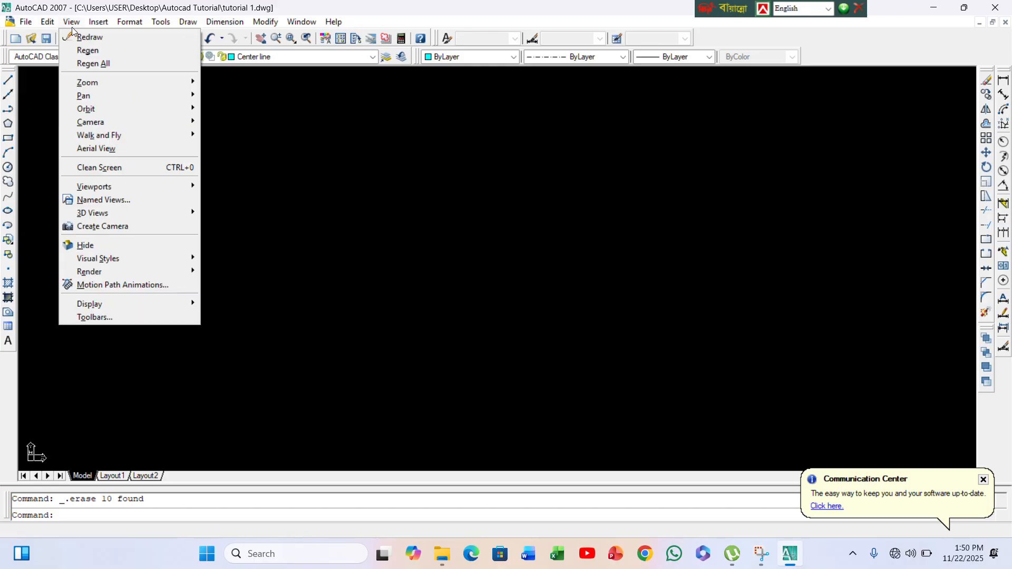
left_click(131, 24)
left_click(134, 25)
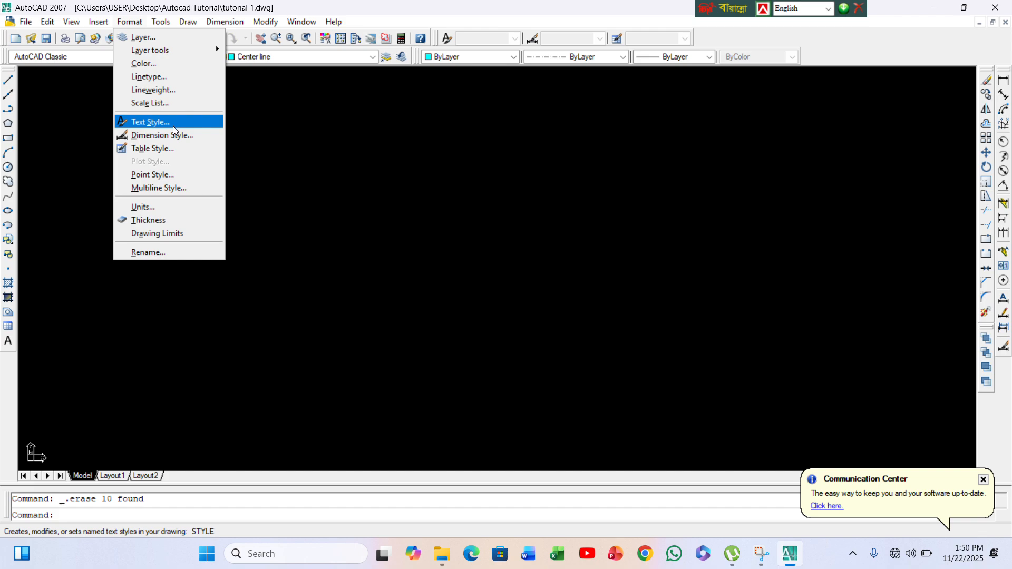
left_click(280, 172)
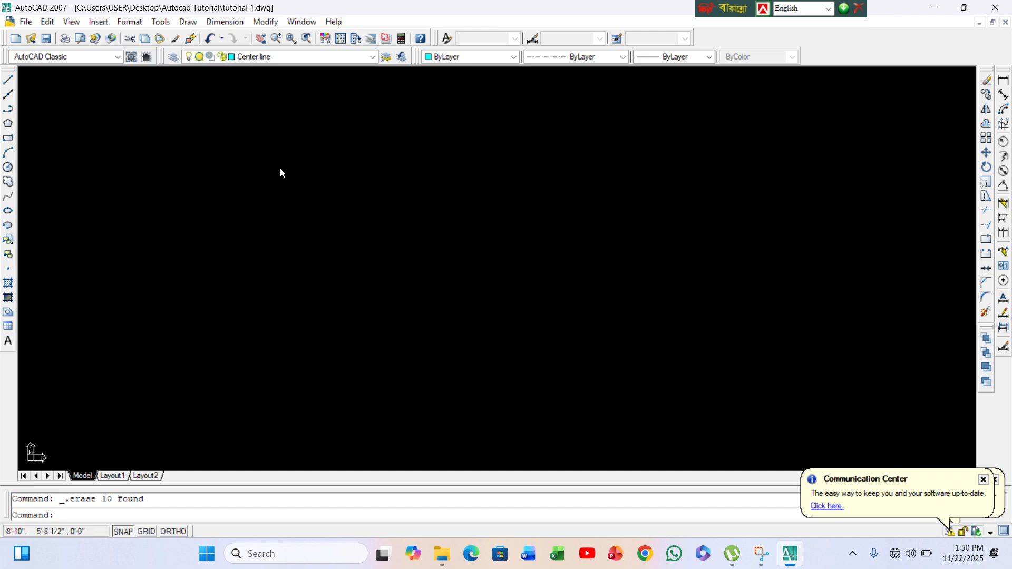
left_click(280, 172)
left_click(271, 176)
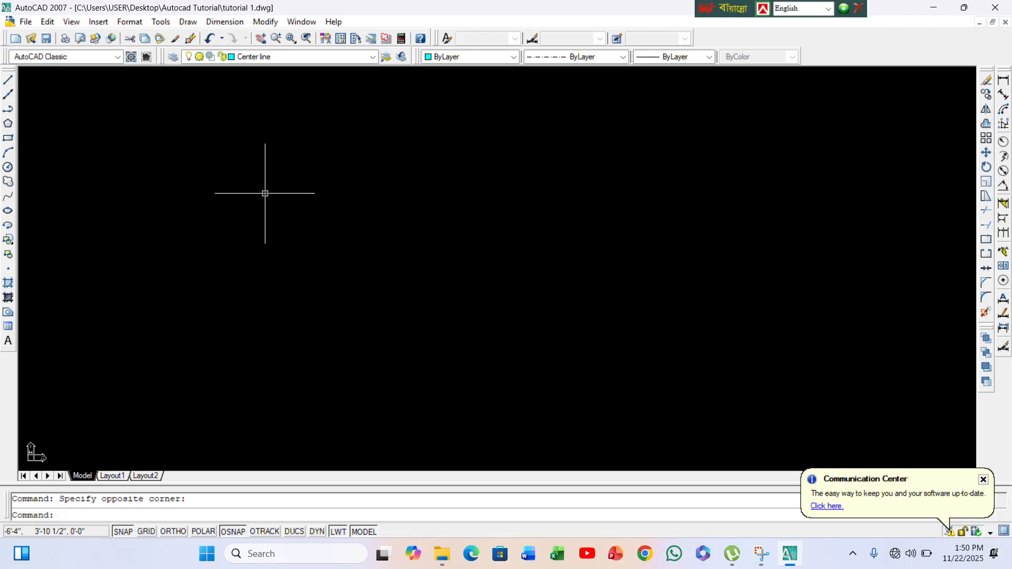